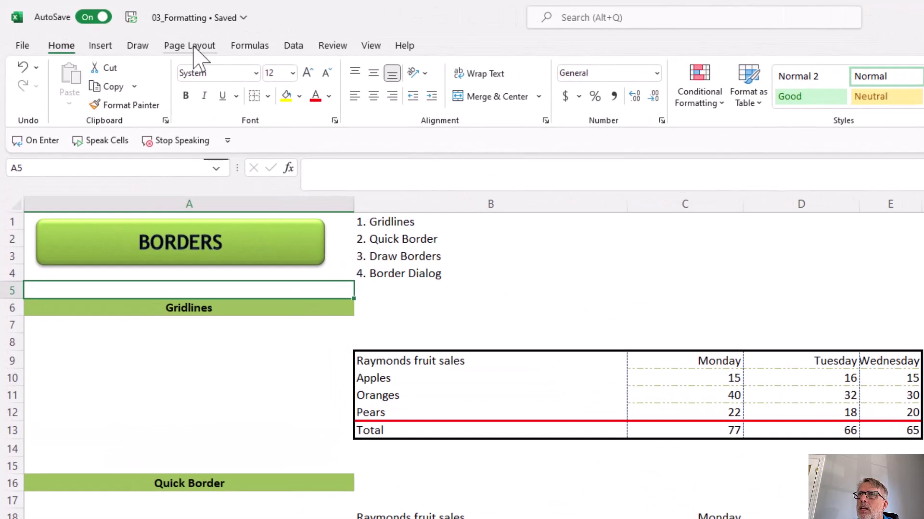
Turn on the display of gridlines for the sheet, toggling them off and on again.
click(129, 30)
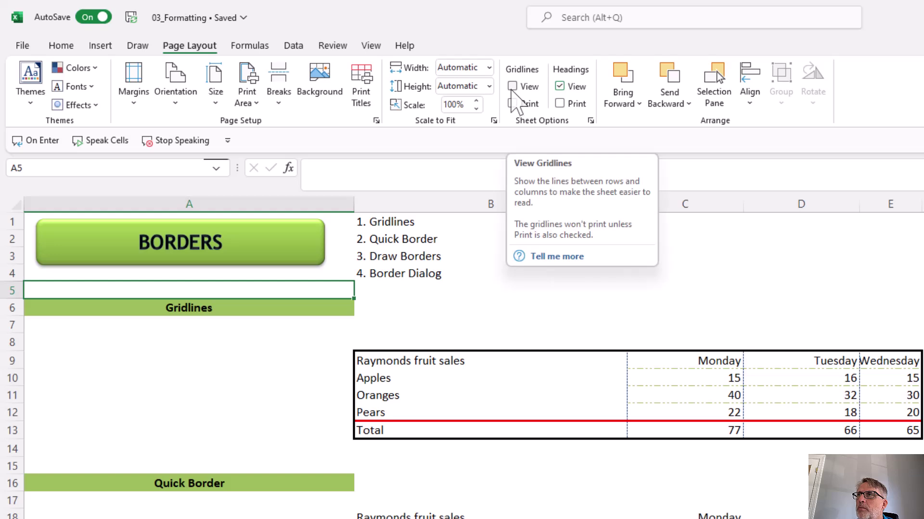
click(513, 87)
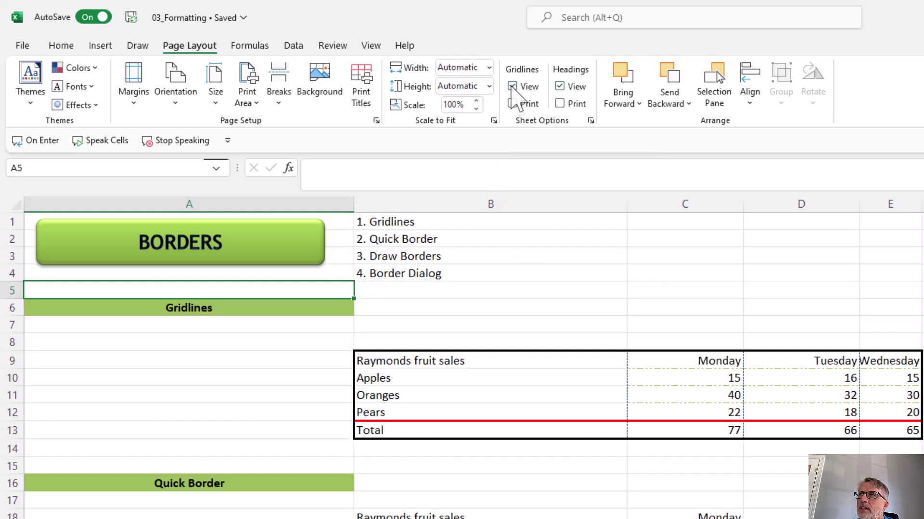
click(512, 87)
click(512, 87)
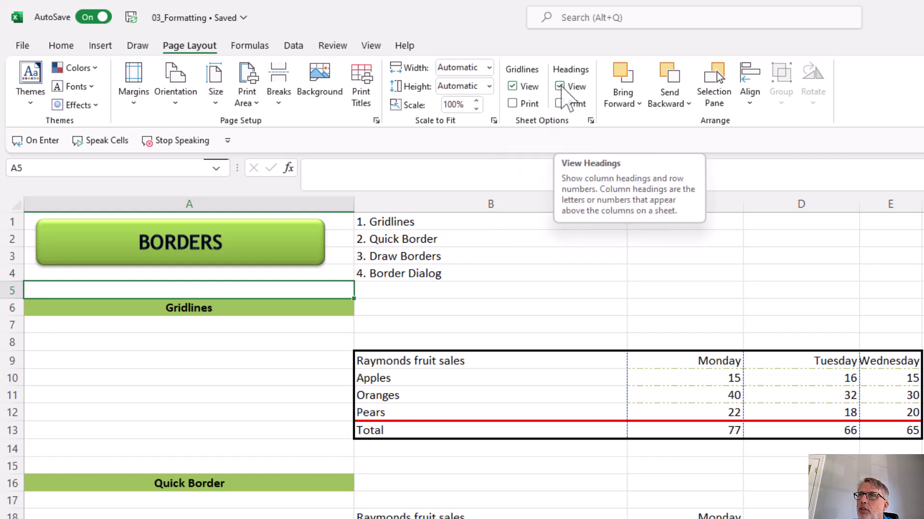
Toggle the display of row and column headings off and back on, and hide the sheet's gridlines.
click(560, 87)
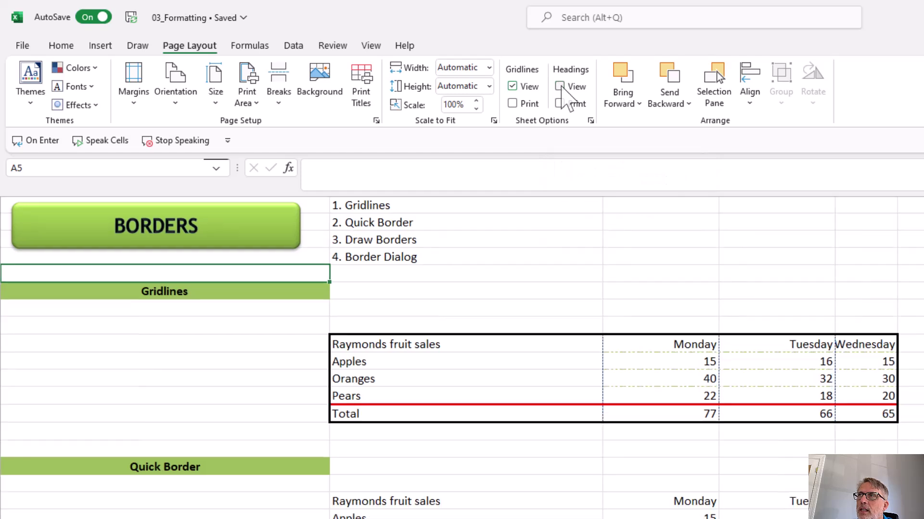
click(559, 87)
click(560, 87)
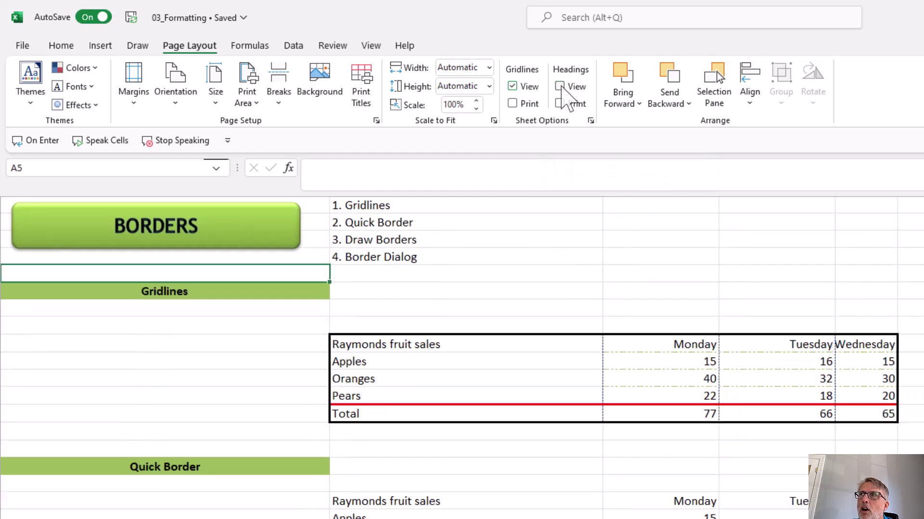
click(560, 87)
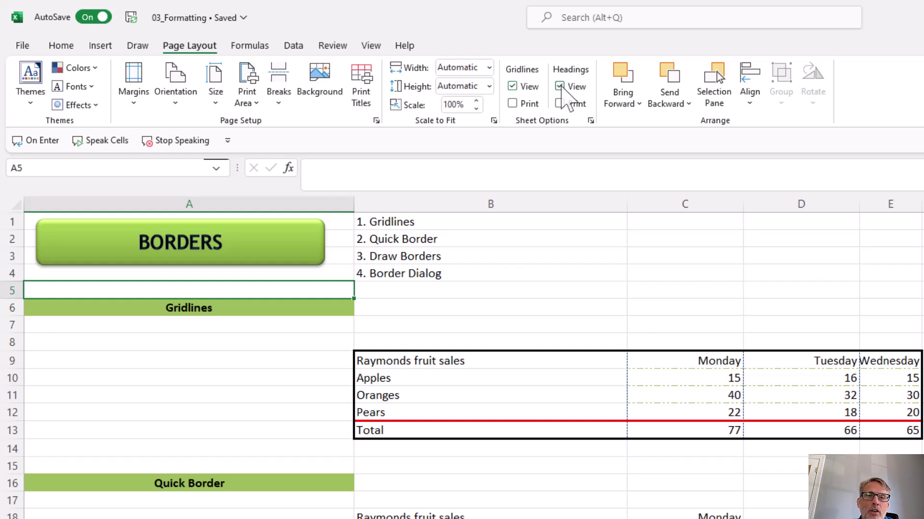
click(559, 86)
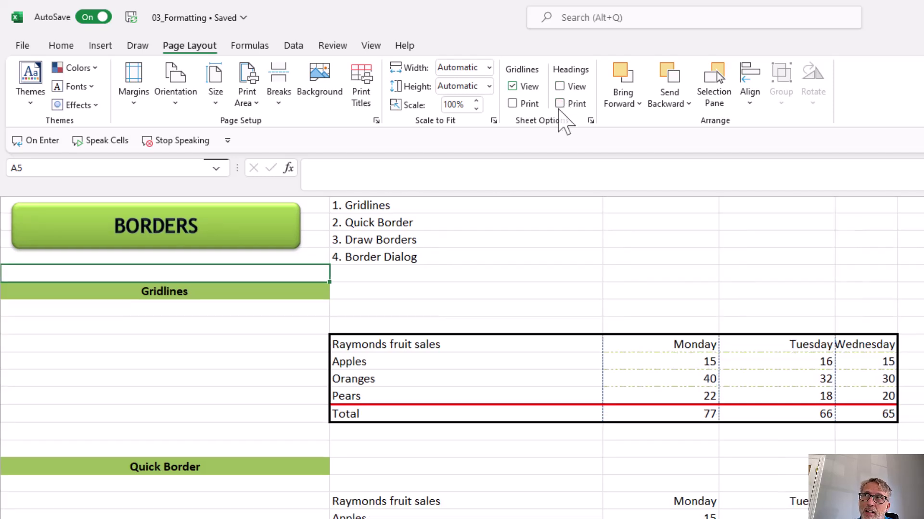
click(559, 86)
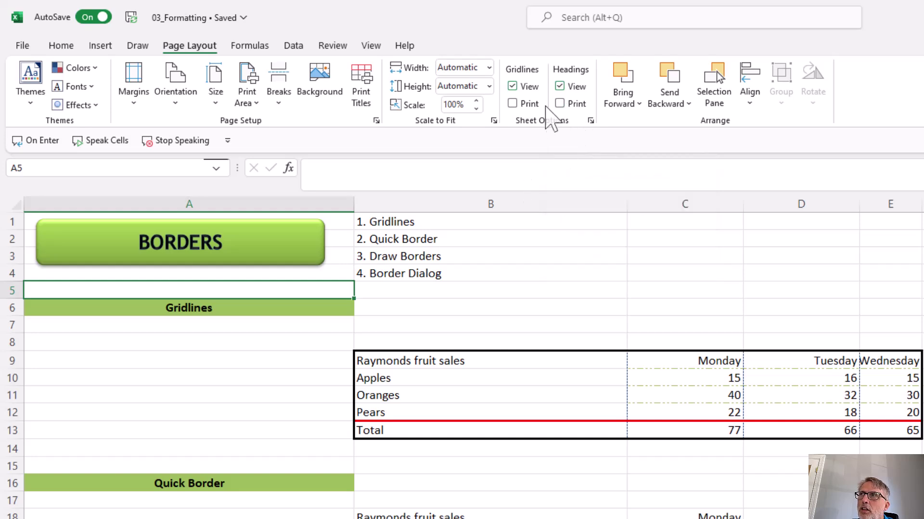
click(513, 87)
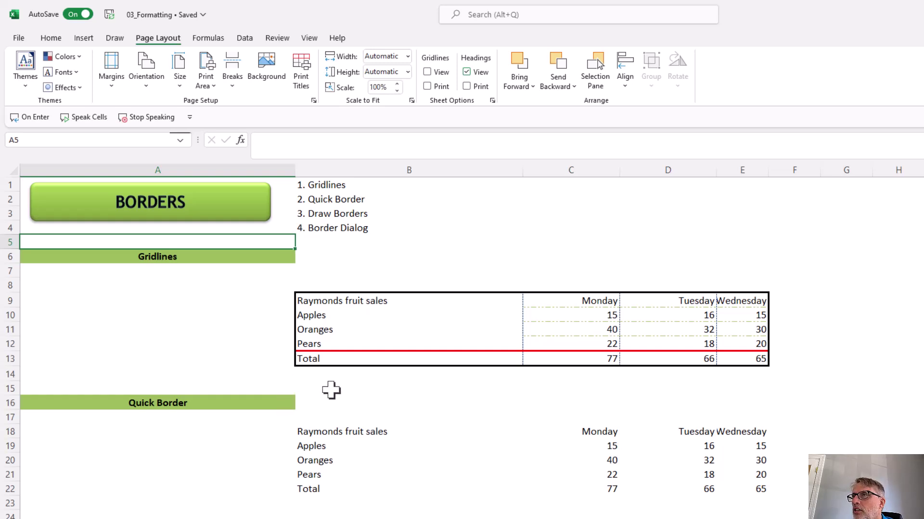
Freeze the panes above row 15, with row 8 as the first visible row, to keep the bordered example table in view.
scroll(331, 390, down, 4)
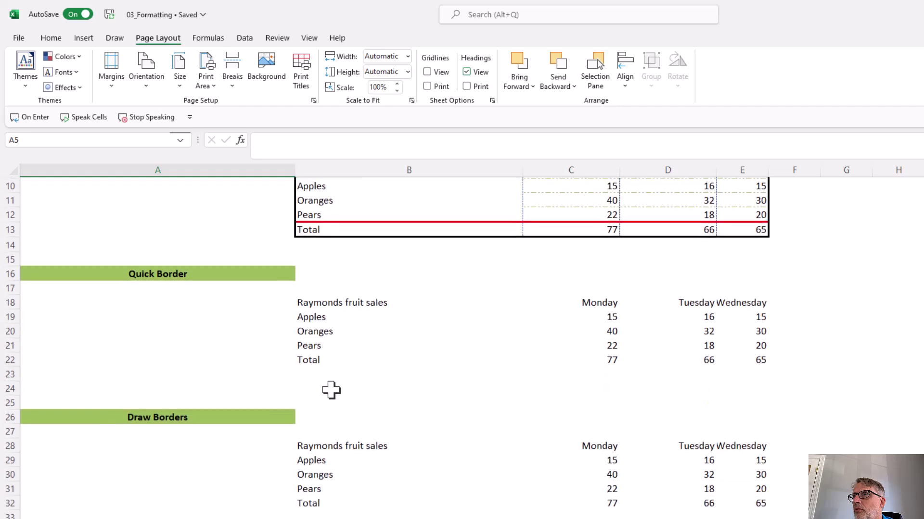
scroll(331, 390, up, 2)
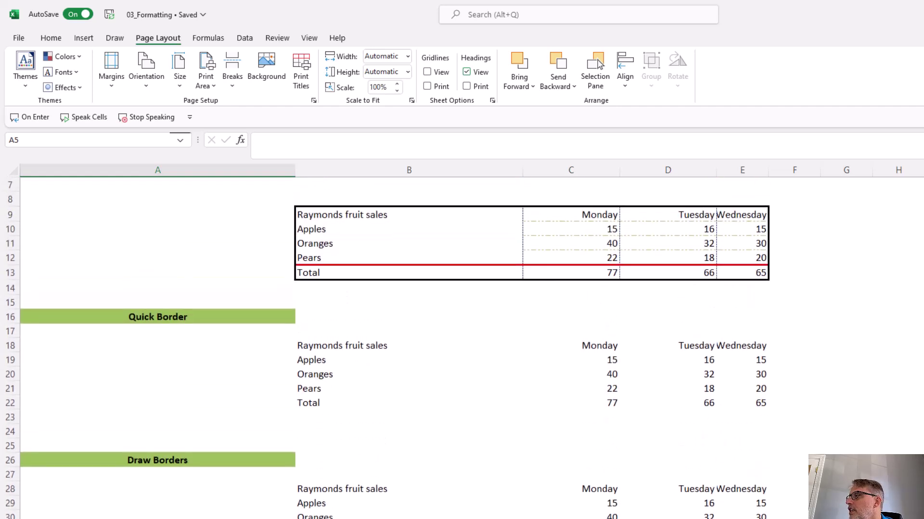
scroll(462, 346, down, 1)
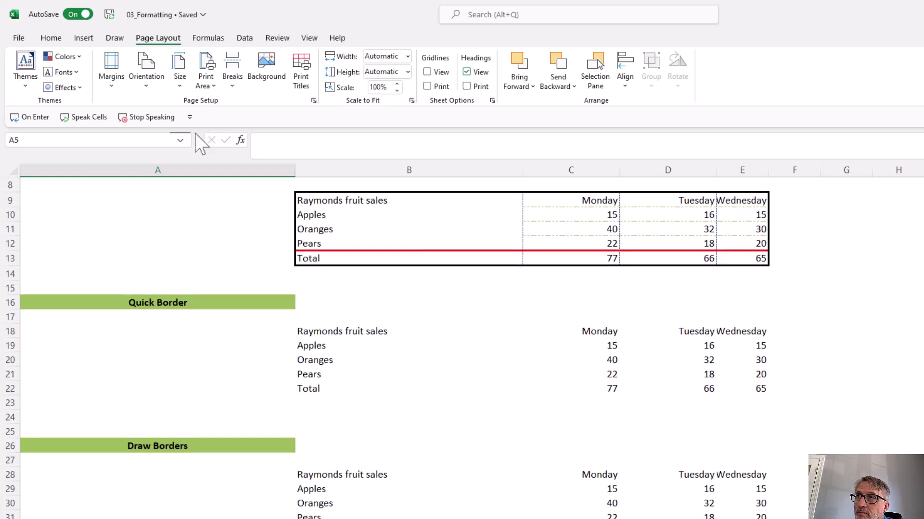
click(211, 187)
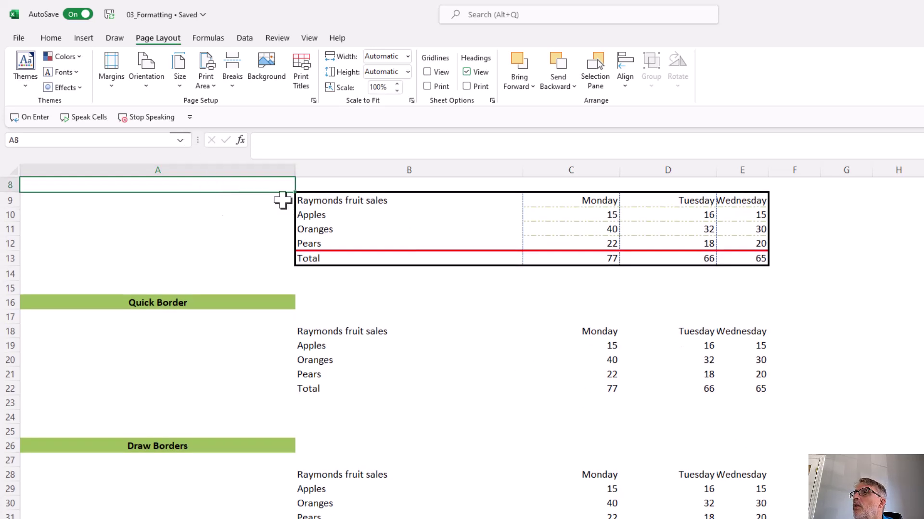
click(221, 274)
click(214, 289)
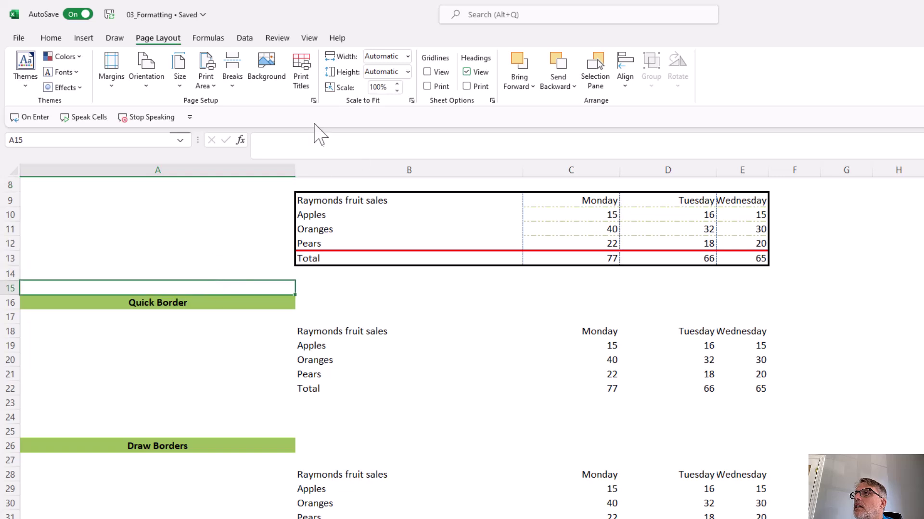
click(310, 38)
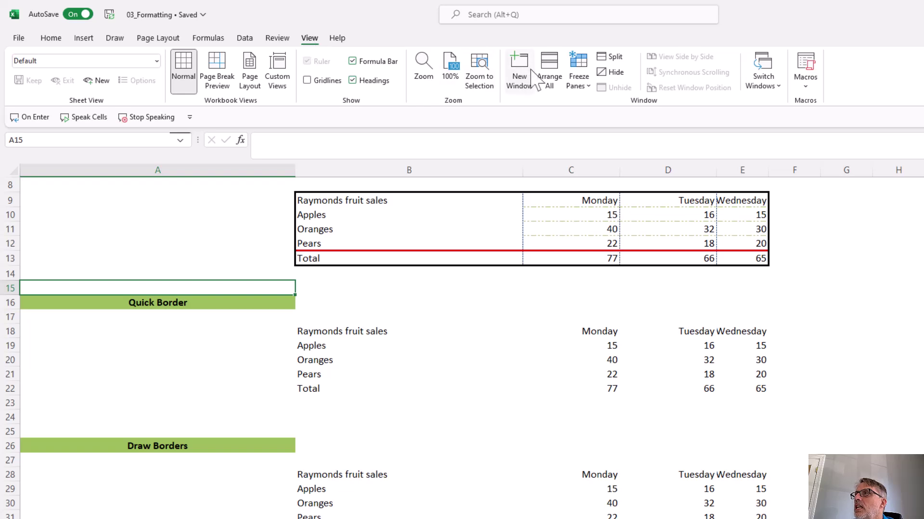
click(581, 70)
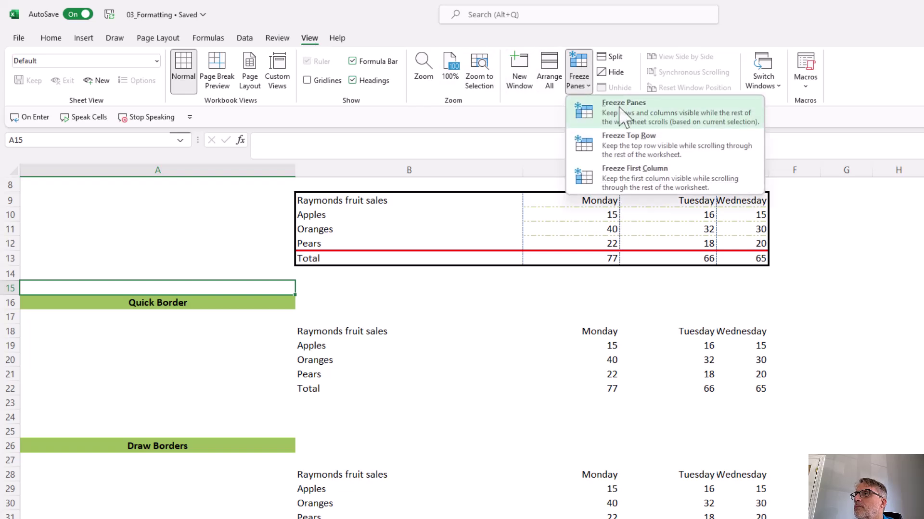
click(579, 112)
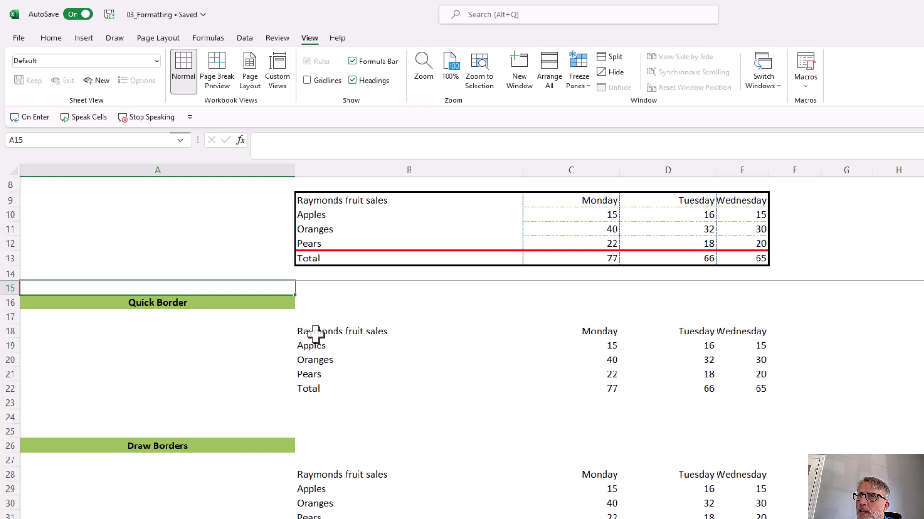
Apply All Borders to the Quick Border table in B18:E22.
drag(316, 336, 744, 389)
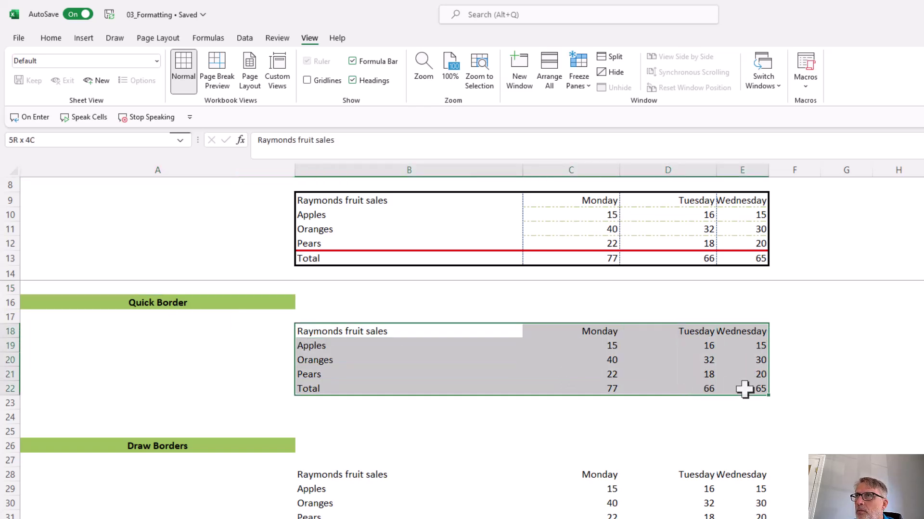
click(51, 39)
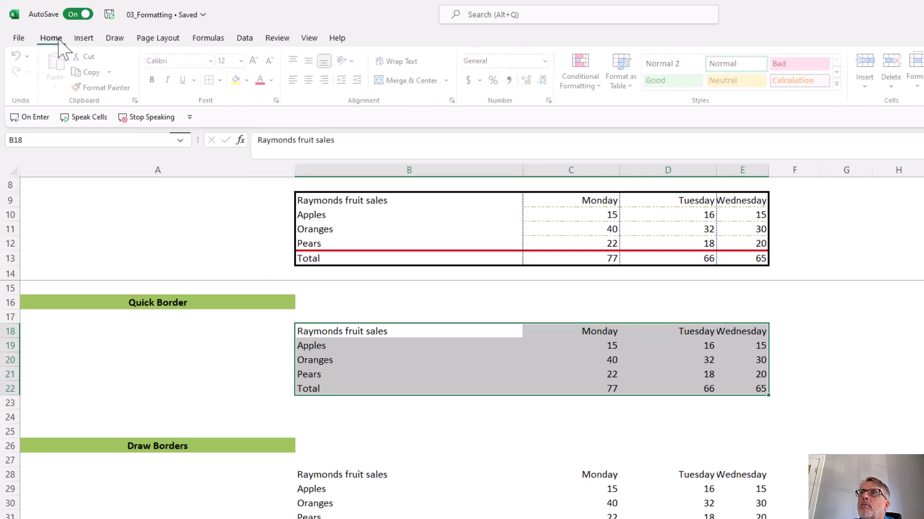
click(224, 82)
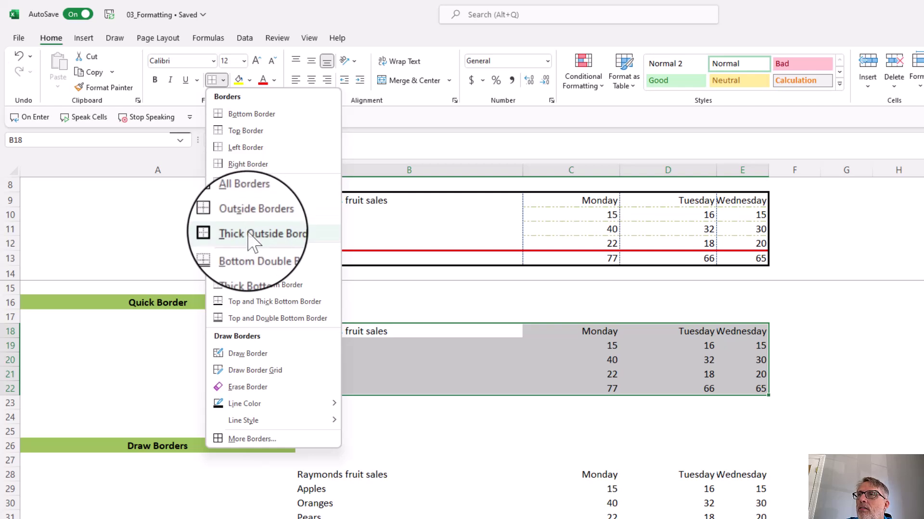
click(237, 199)
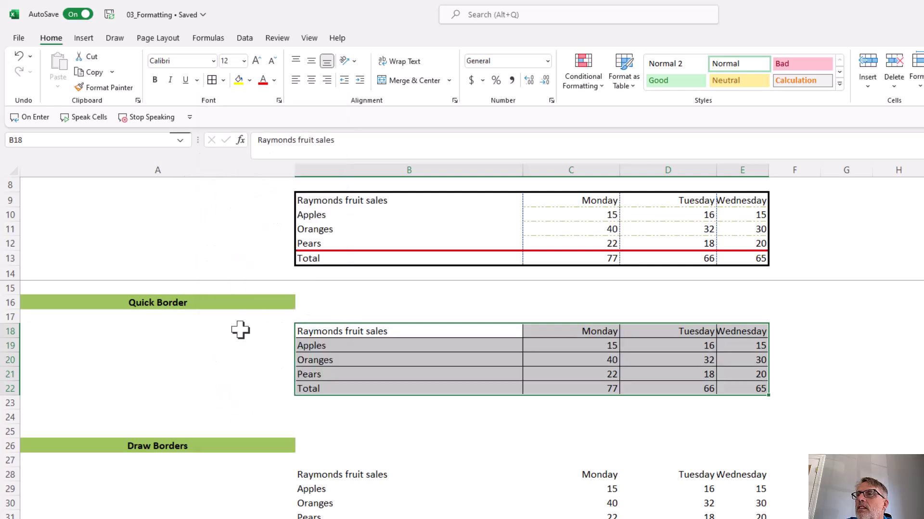
click(236, 345)
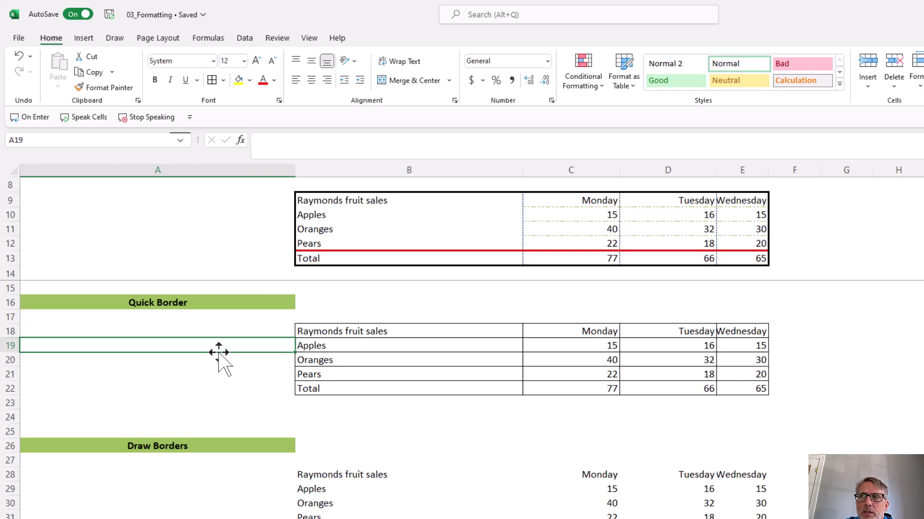
Add Thick Outside Borders around the Quick Border table in B18:E22.
drag(334, 332, 749, 386)
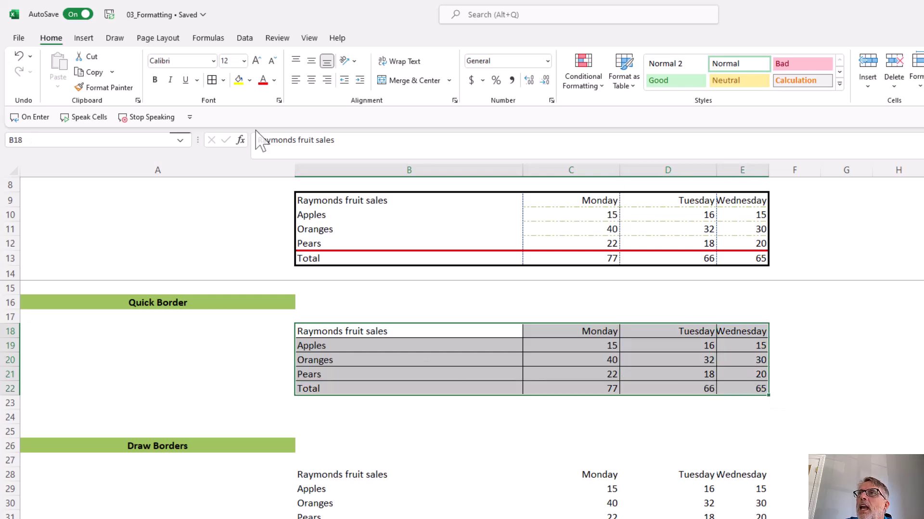
click(223, 81)
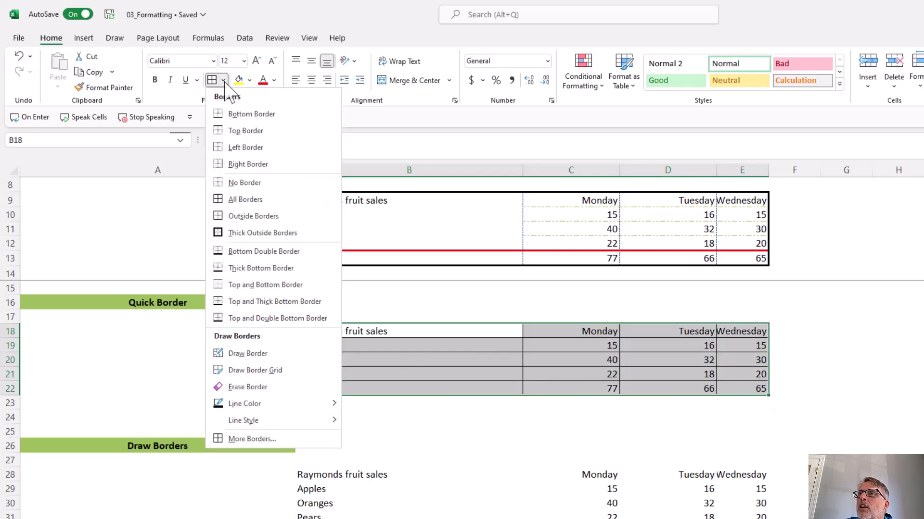
click(245, 235)
click(243, 347)
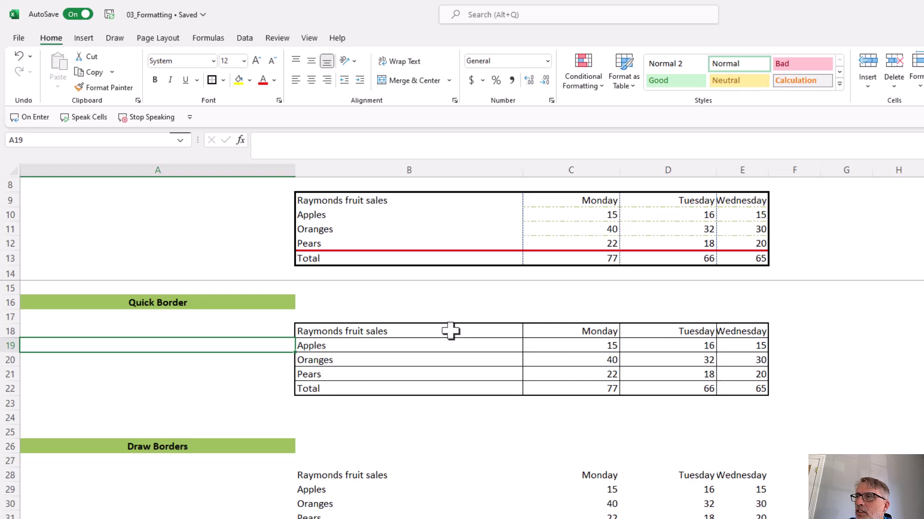
Remove every border from the Quick Border table in B18:E22 with No Border.
drag(451, 331, 744, 390)
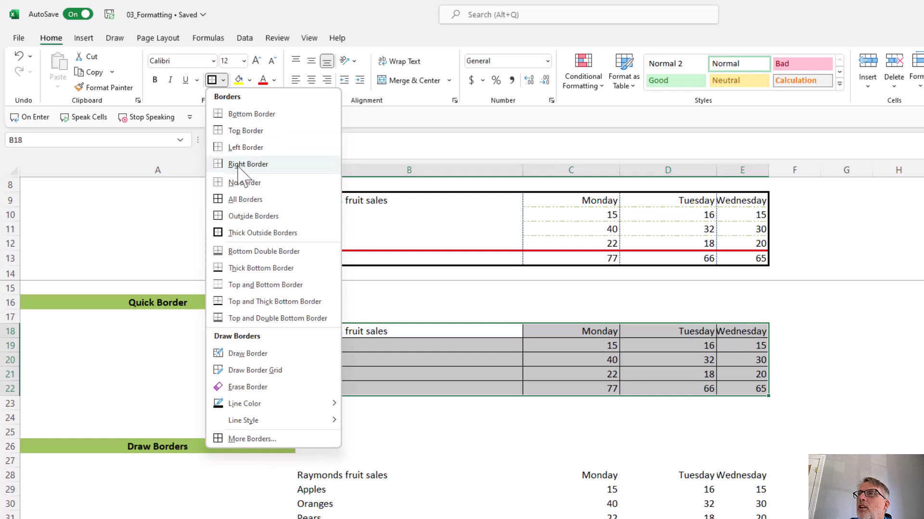
click(243, 182)
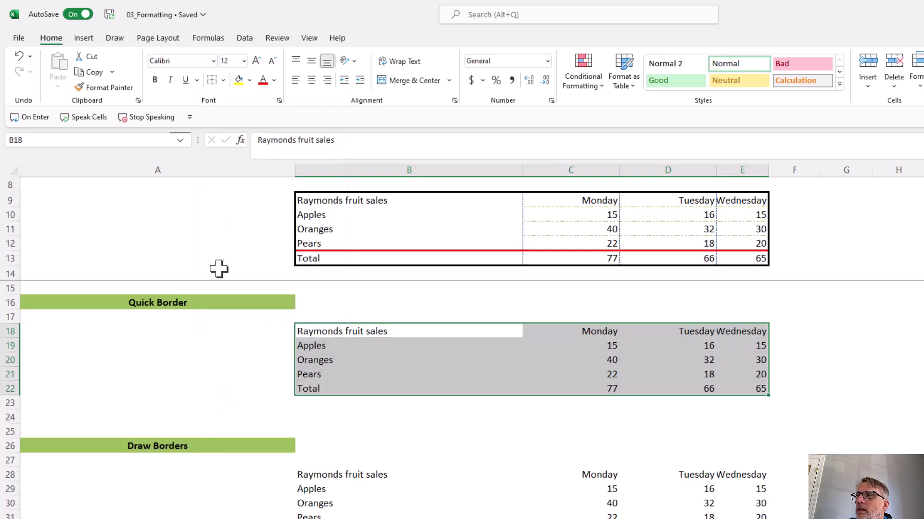
click(223, 330)
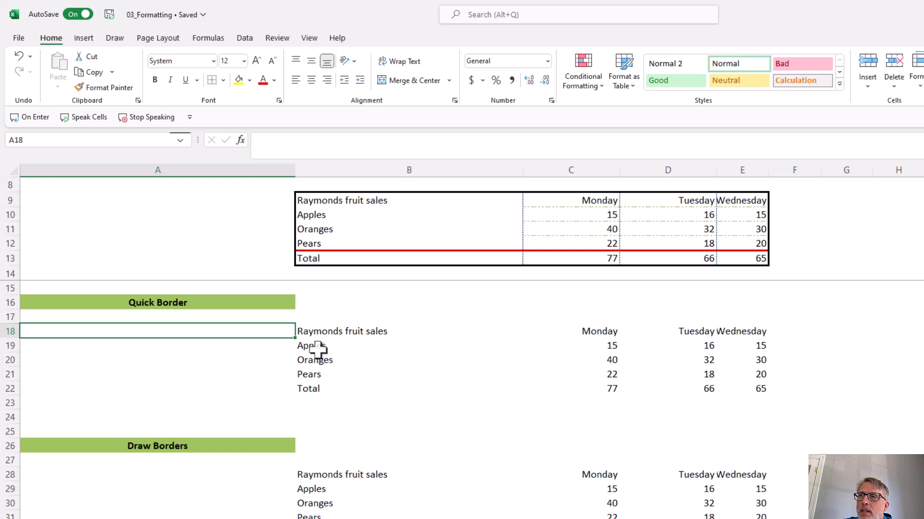
Apply Thick Outside Borders around the Apples, Oranges and Pears rows in B19:E21.
drag(322, 345, 743, 379)
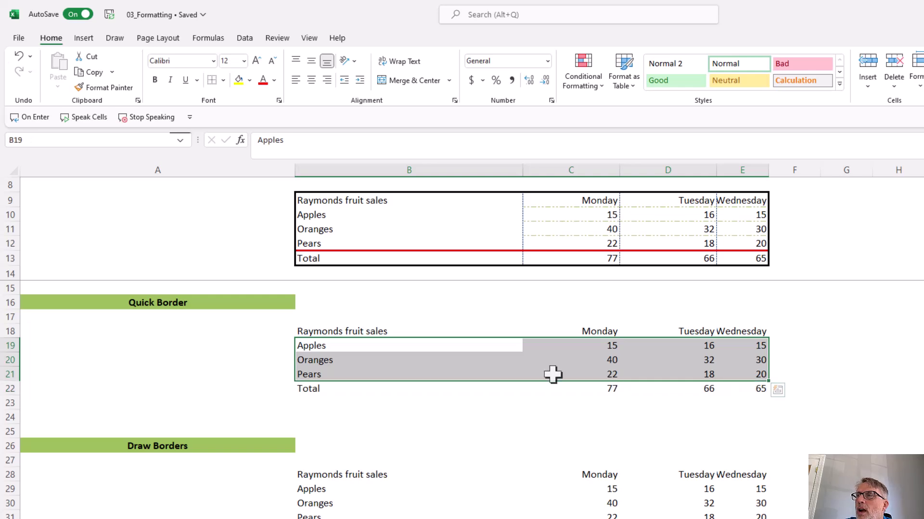
click(224, 80)
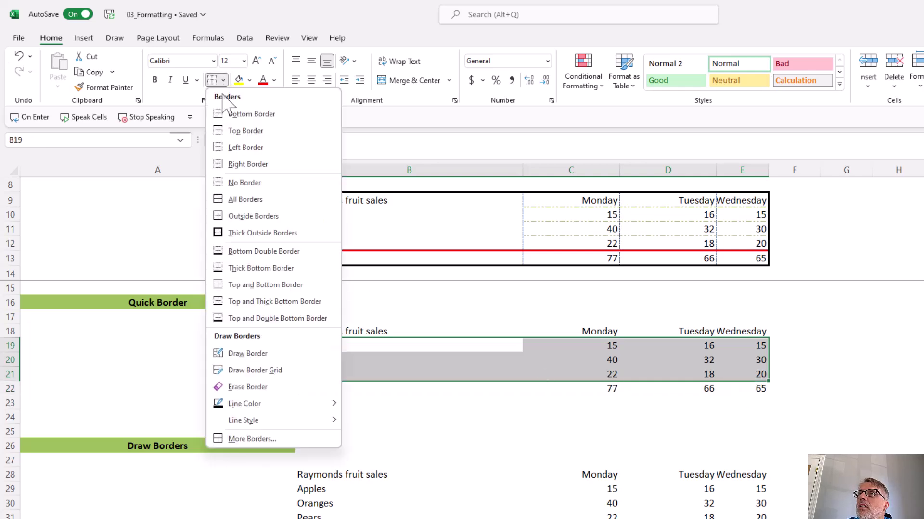
click(224, 234)
click(235, 343)
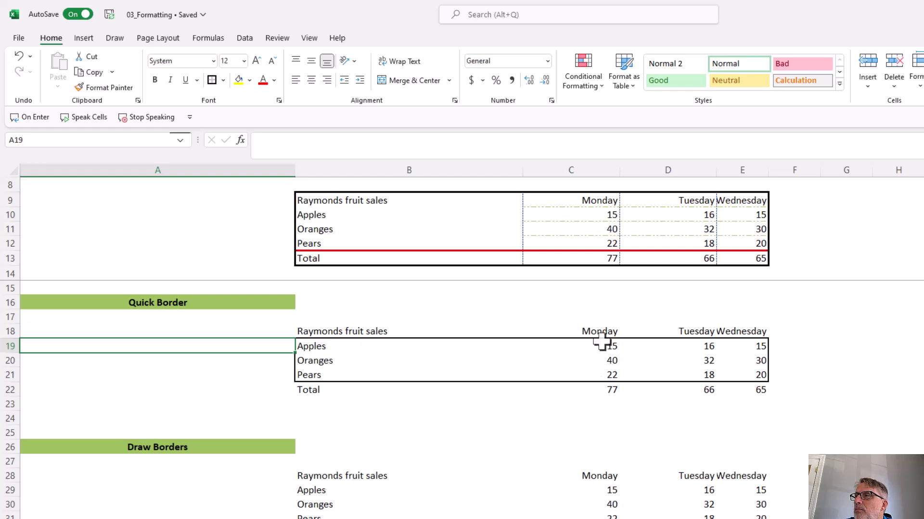
Apply All Borders to the daily figures and totals in C19:E22.
drag(602, 347, 754, 389)
click(224, 80)
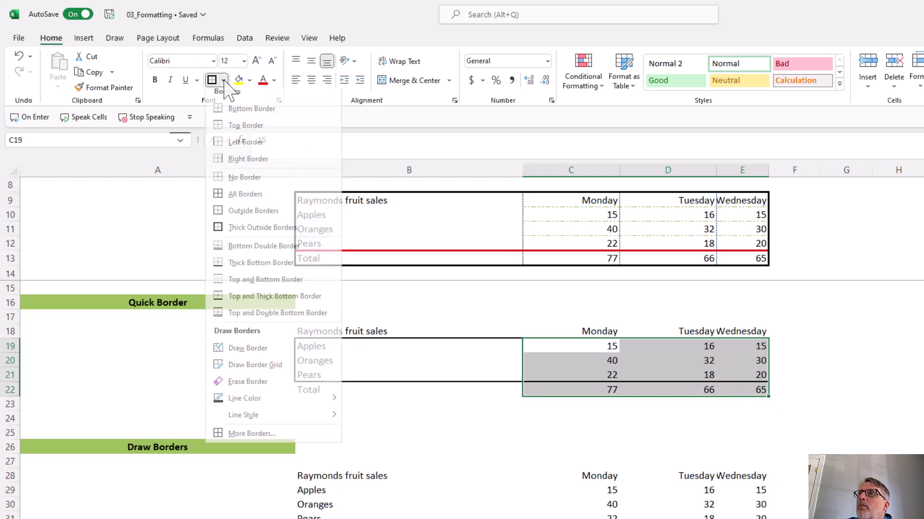
click(243, 199)
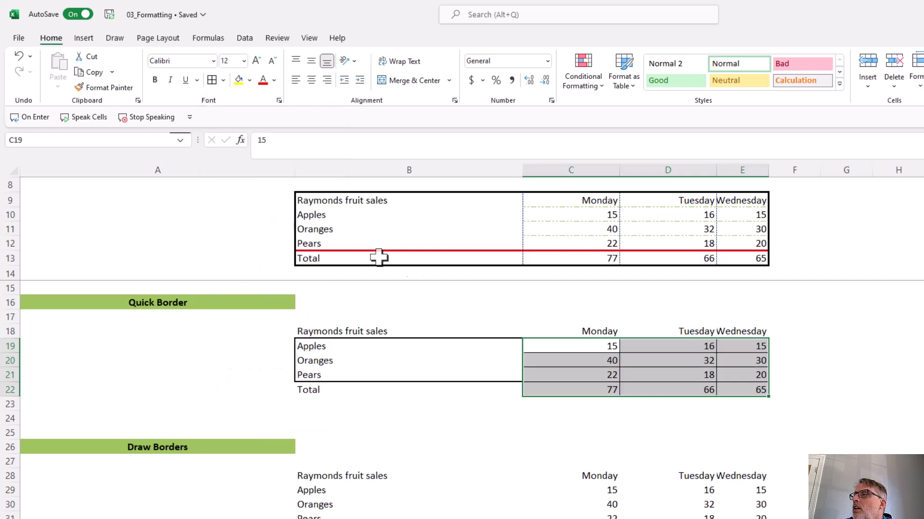
click(462, 327)
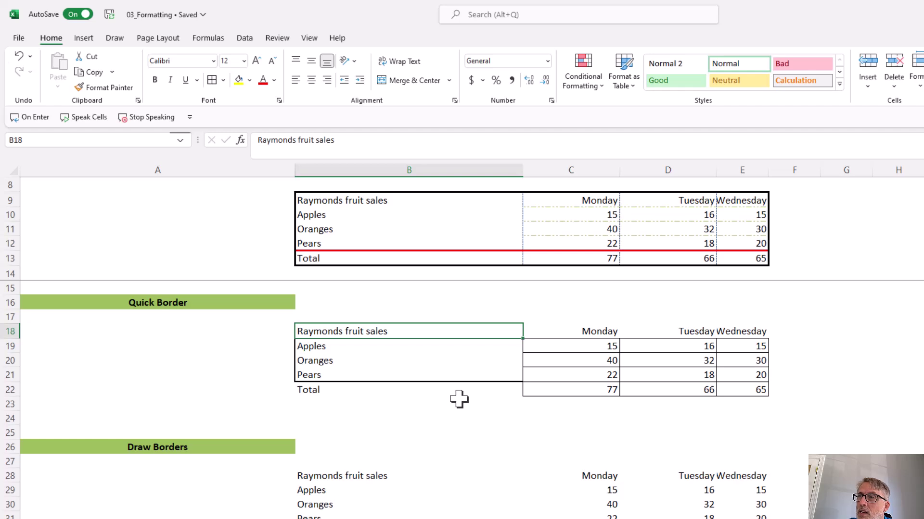
Apply Thick Outside Borders around the Apples, Oranges and Pears rows in B19:E21 and around the whole Quick Border table in B18:E22.
drag(345, 346, 741, 377)
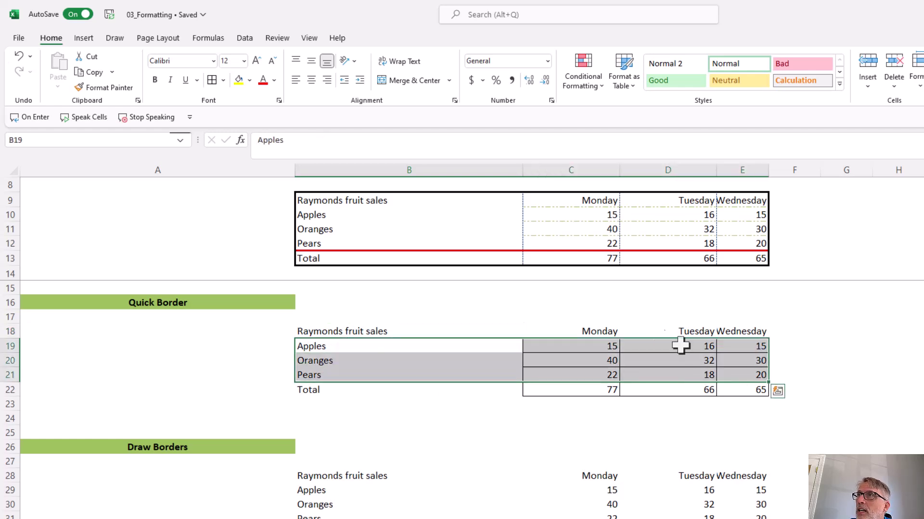
click(224, 81)
click(237, 235)
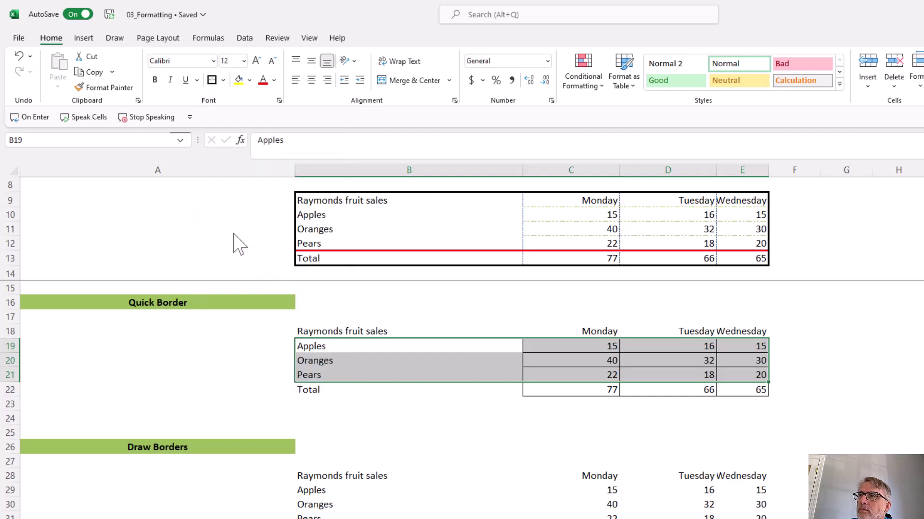
drag(343, 330, 726, 391)
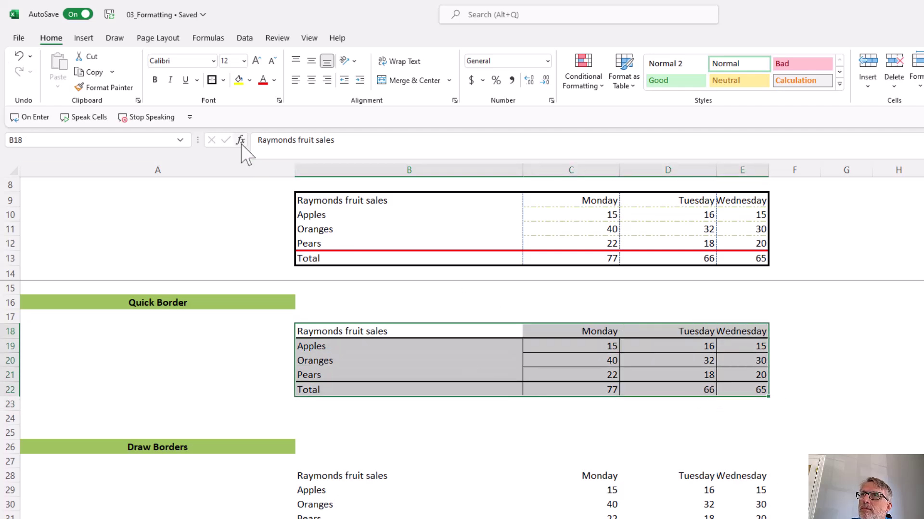
click(211, 81)
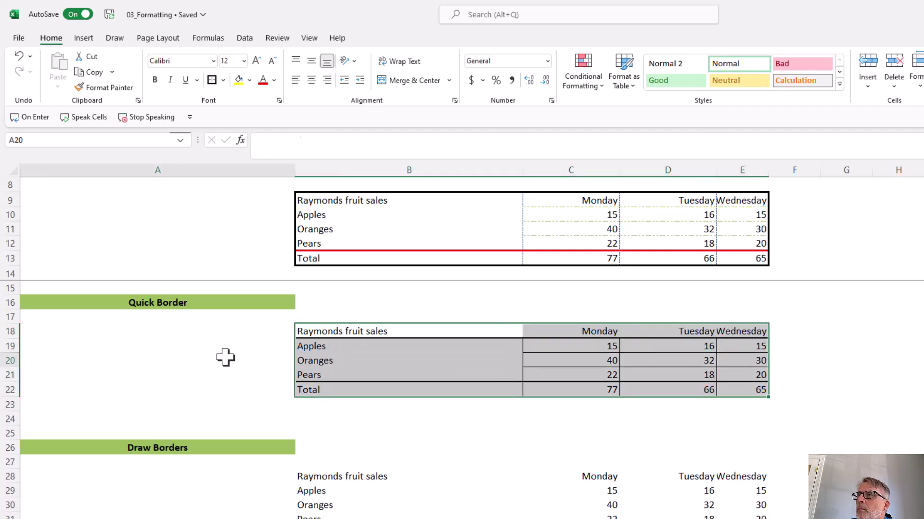
click(236, 362)
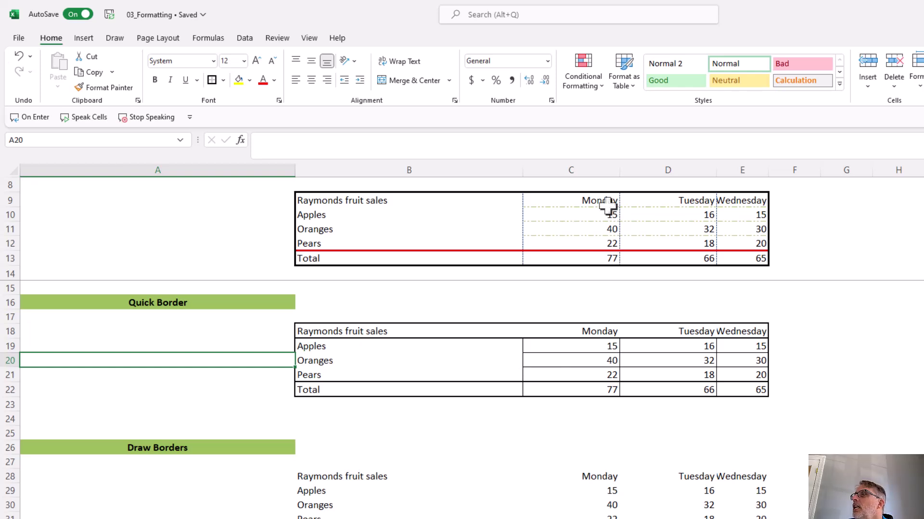
Autofit columns C to E and widen all three equally to slightly more than their day headings need.
drag(599, 163, 724, 173)
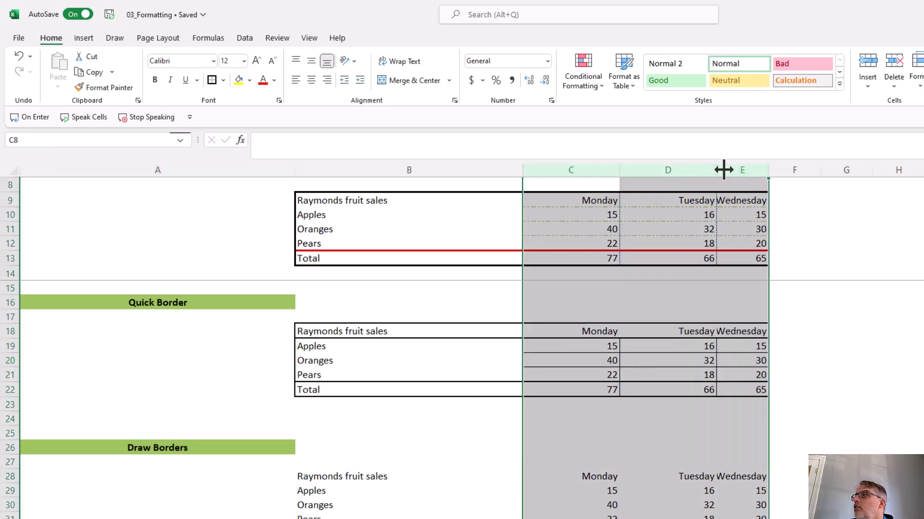
double_click(716, 171)
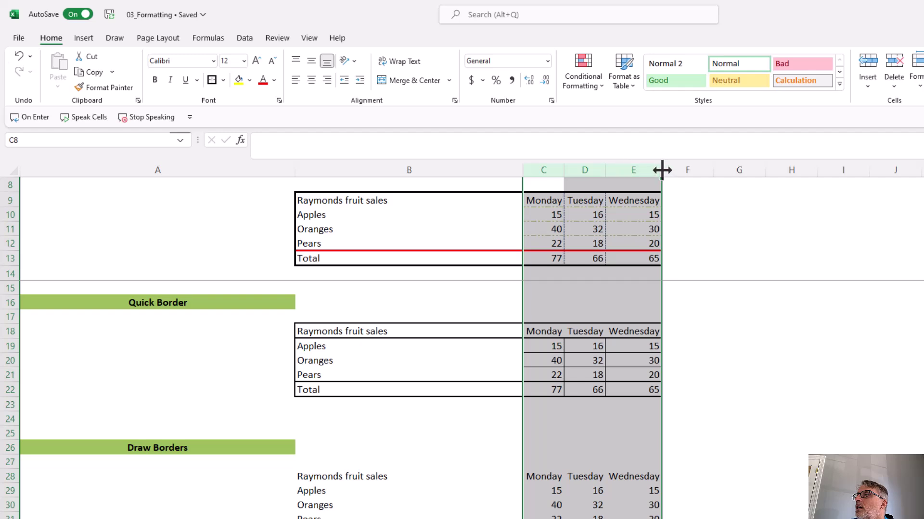
drag(662, 171, 681, 170)
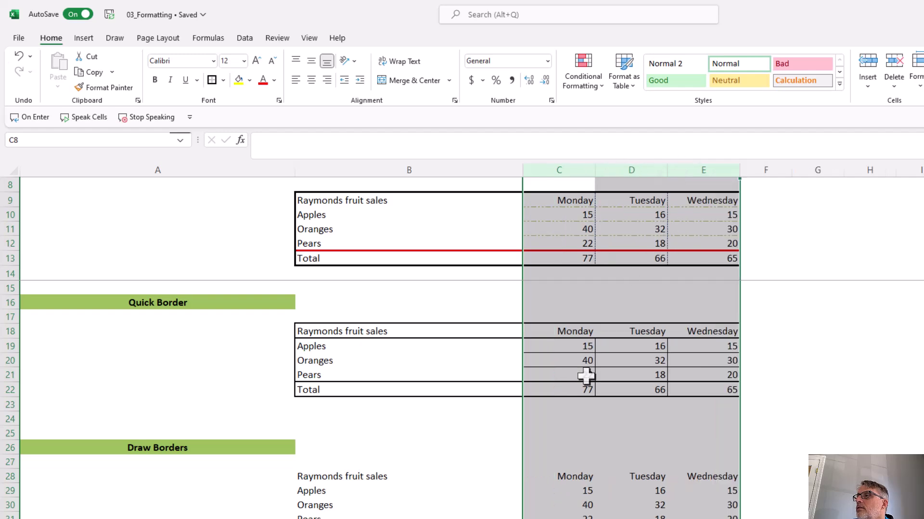
click(508, 426)
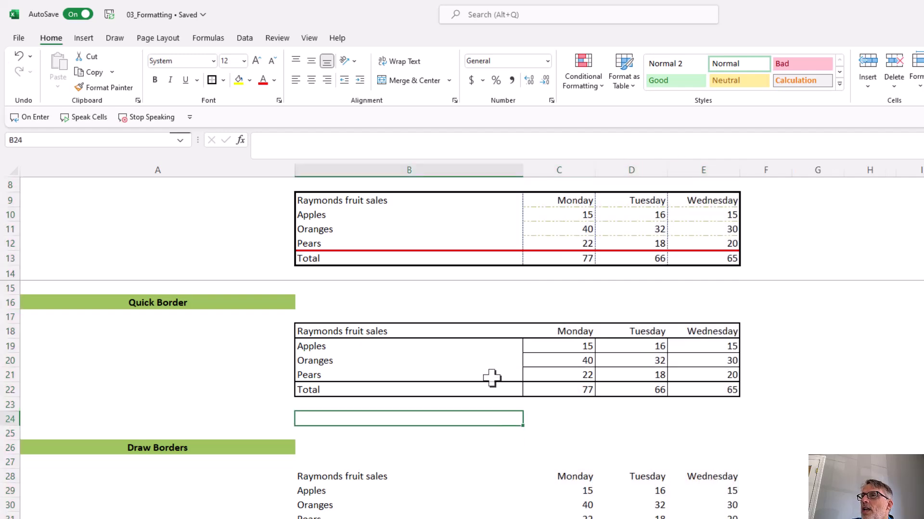
Draw fine dotted vertical borders along the right edges of columns B, C, D and E in rows 28 to 32 of the Draw Borders table.
scroll(492, 379, down, 3)
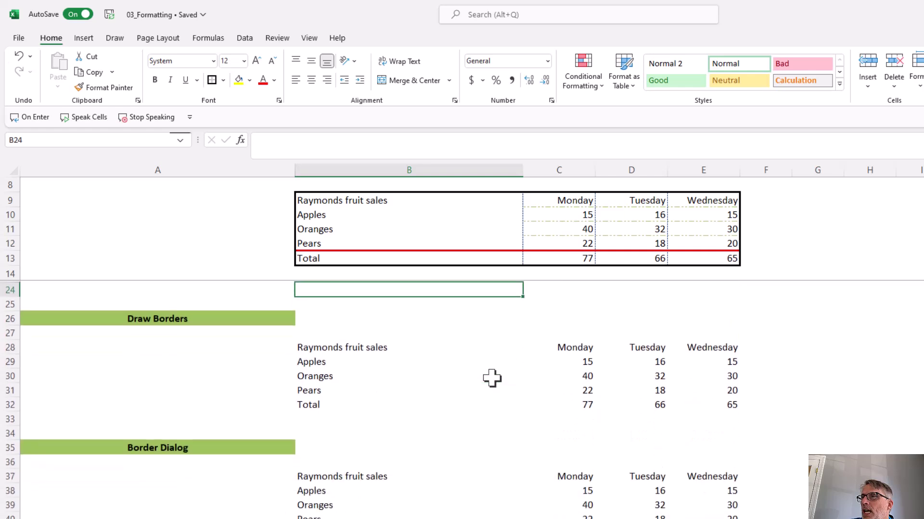
scroll(492, 379, down, 1)
scroll(492, 376, up, 1)
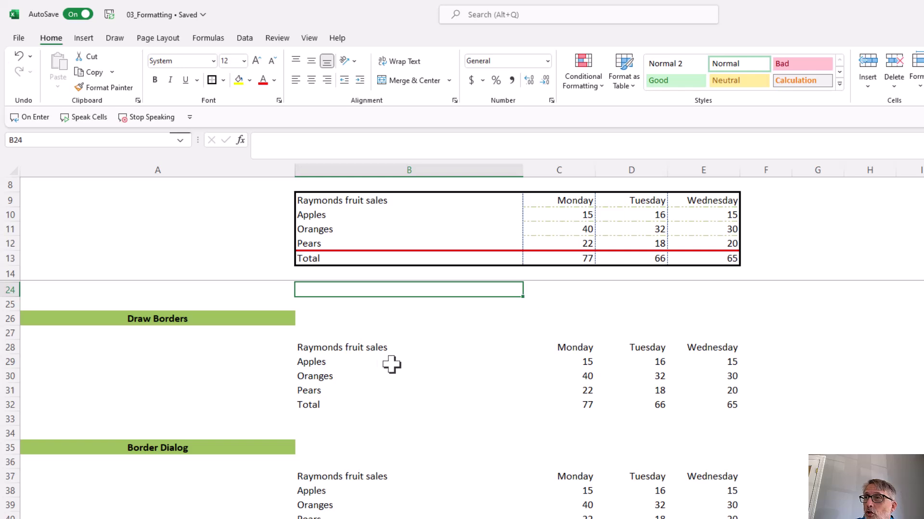
click(224, 81)
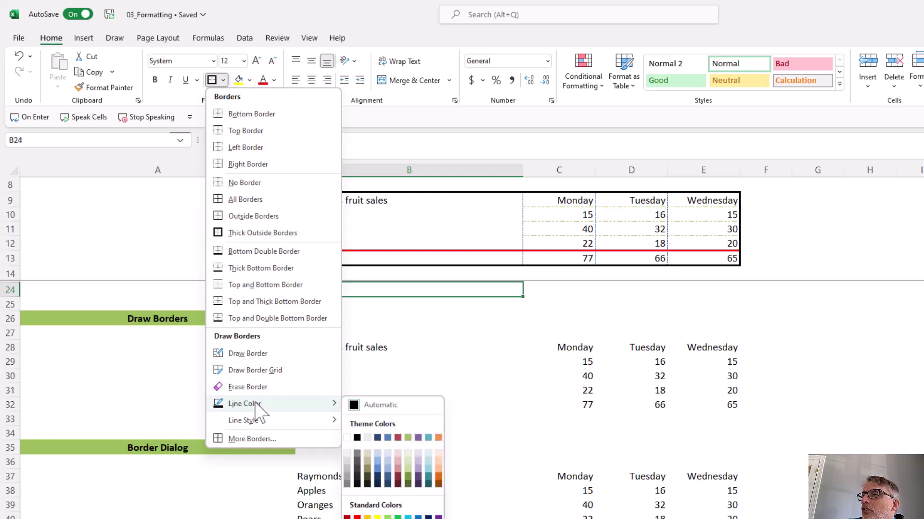
mouse_move(255, 421)
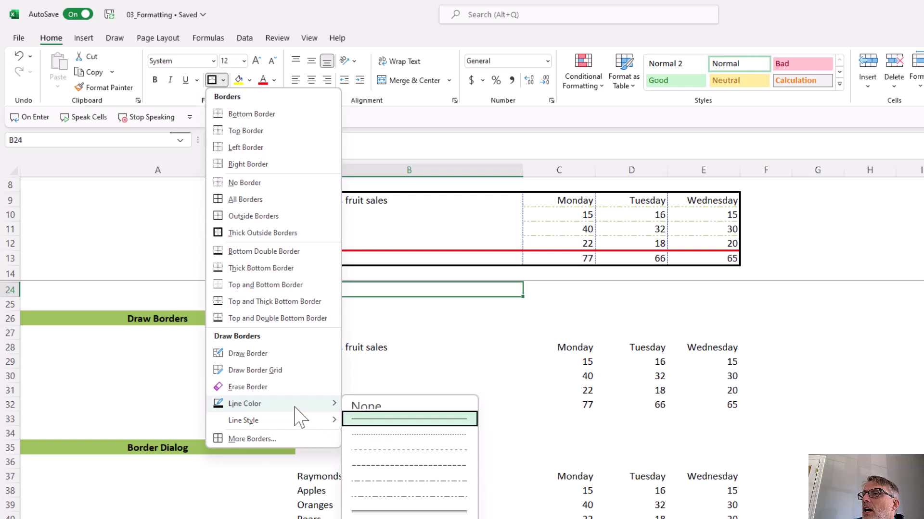
mouse_move(295, 406)
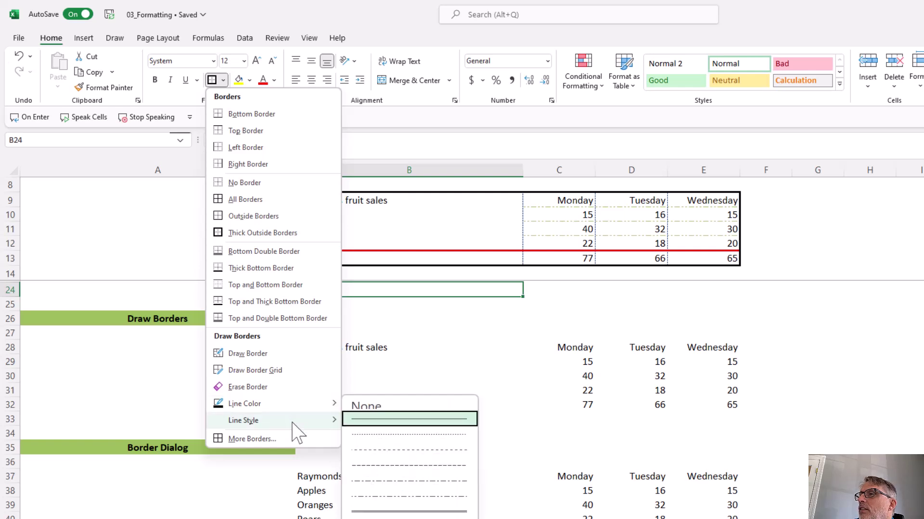
click(357, 439)
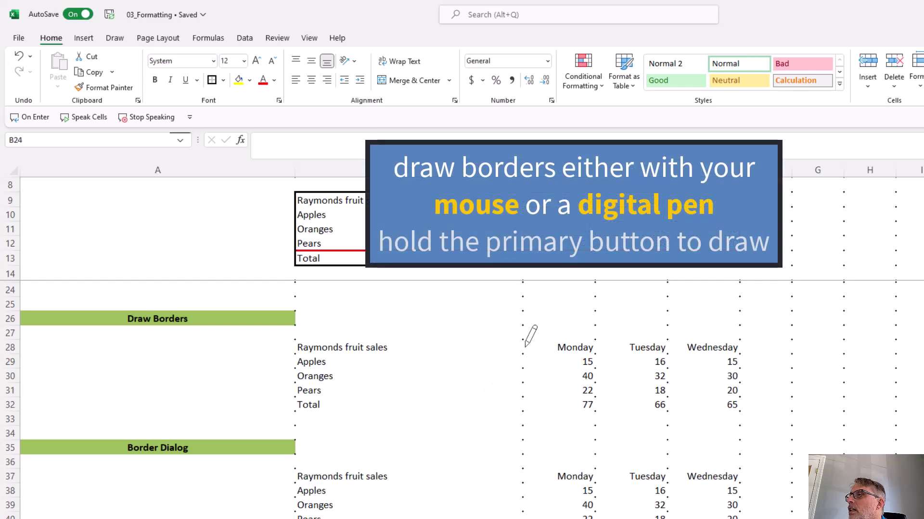
drag(525, 345, 523, 366)
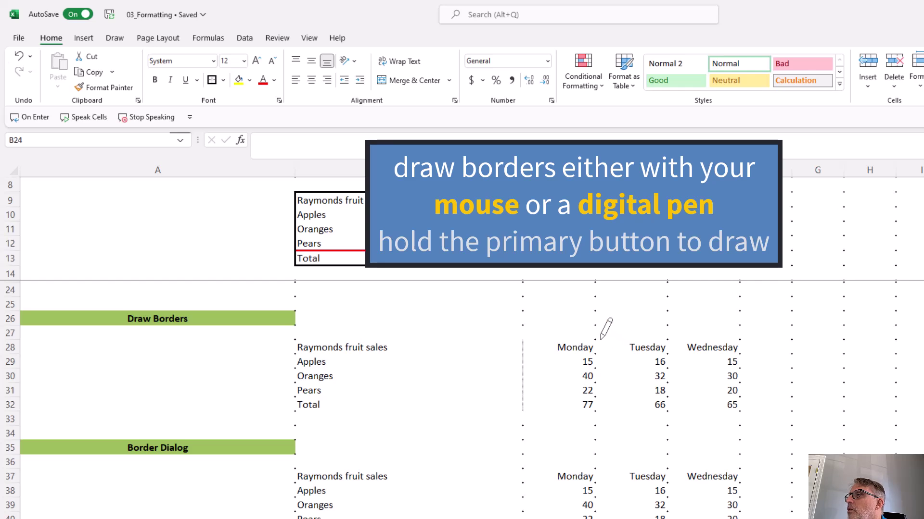
drag(599, 341, 599, 401)
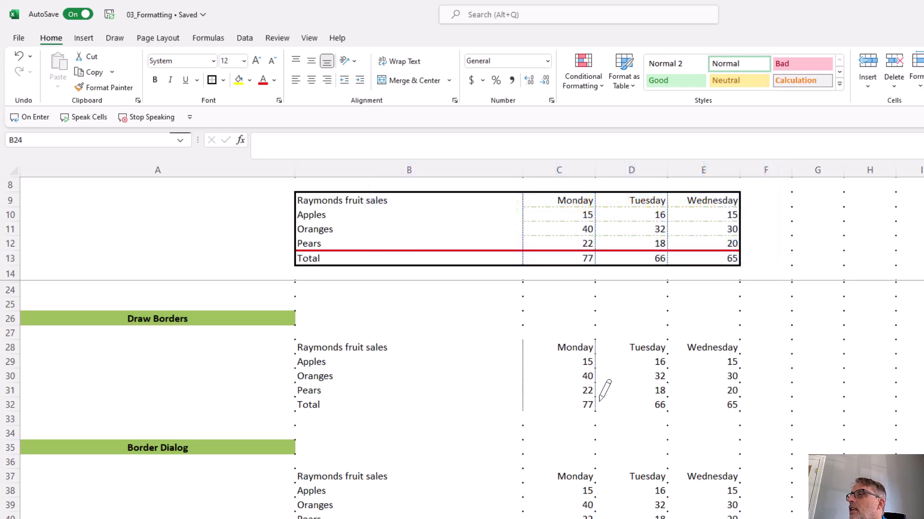
drag(670, 345, 664, 399)
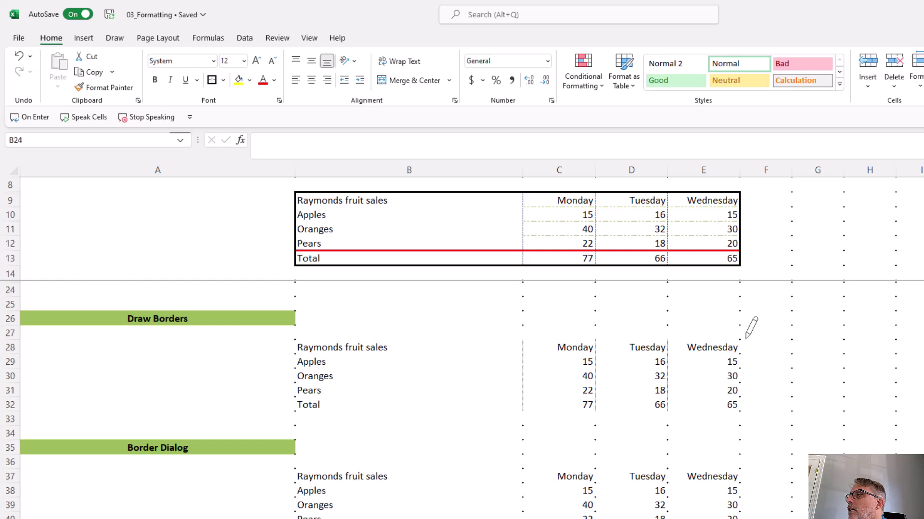
drag(743, 343, 742, 397)
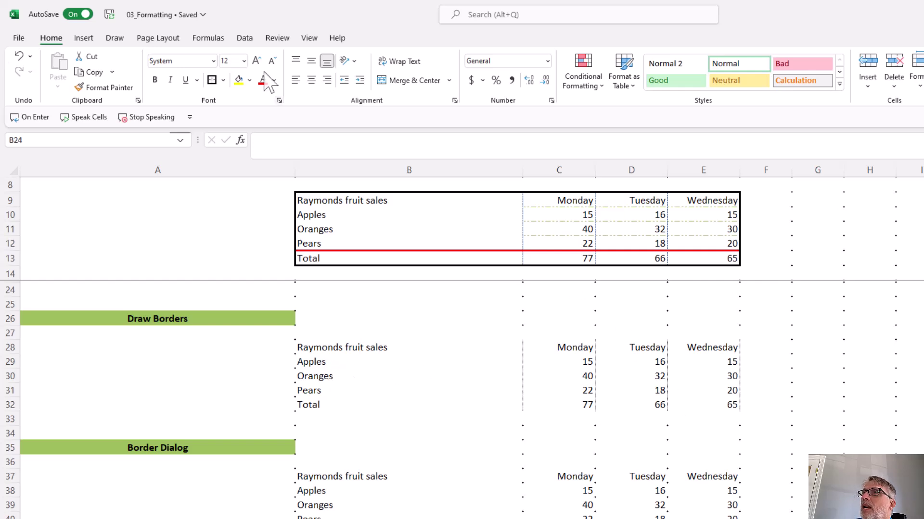
Draw a thick solid red border between the Pears and Total rows across B to E in the Draw Borders table.
click(224, 80)
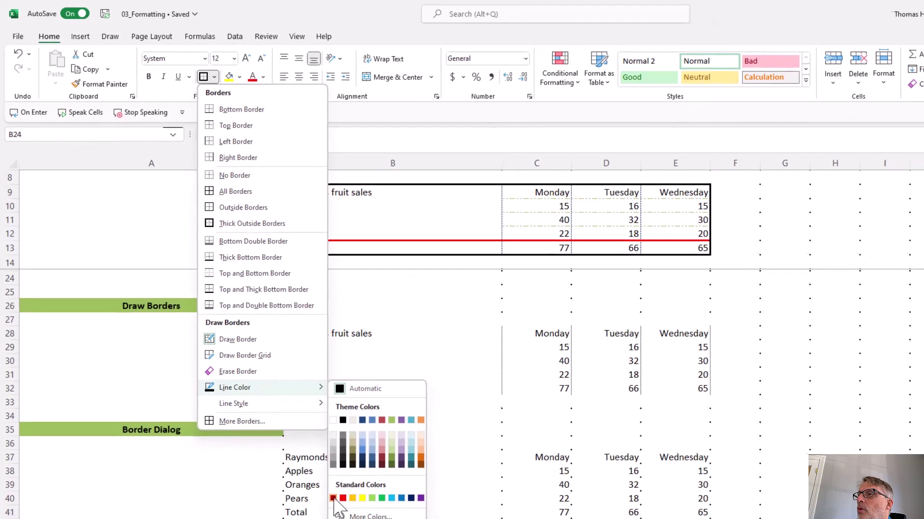
click(337, 491)
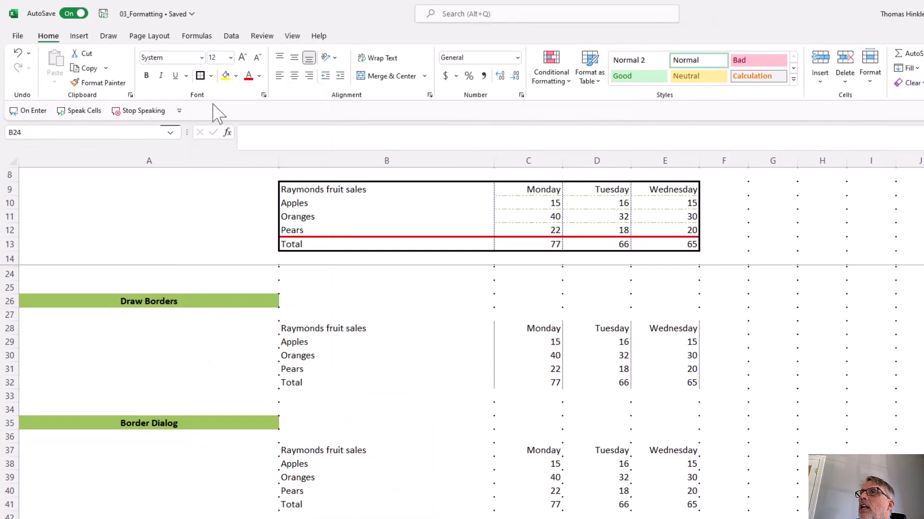
click(211, 75)
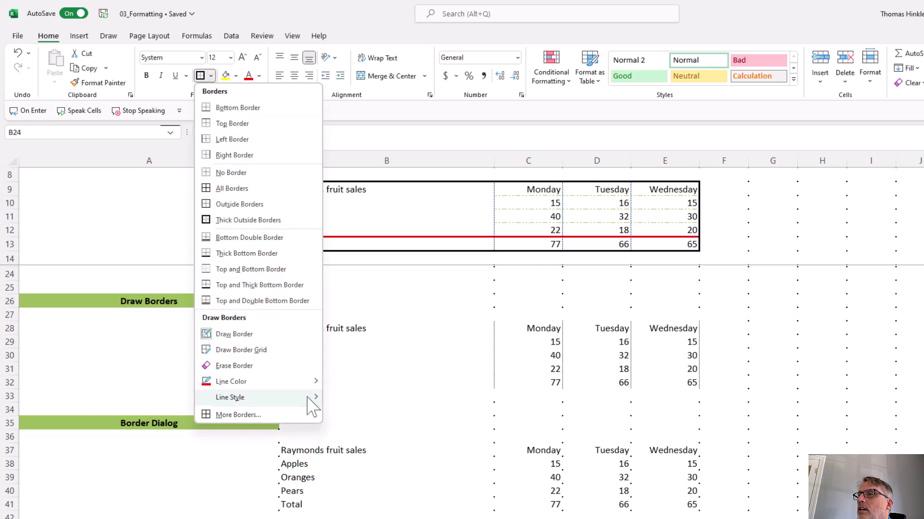
mouse_move(307, 397)
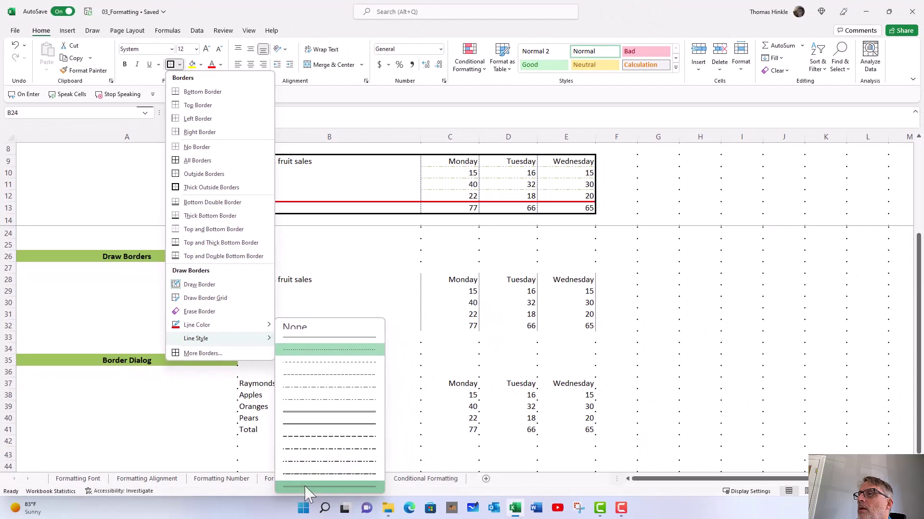
click(306, 487)
click(296, 318)
drag(335, 319, 585, 317)
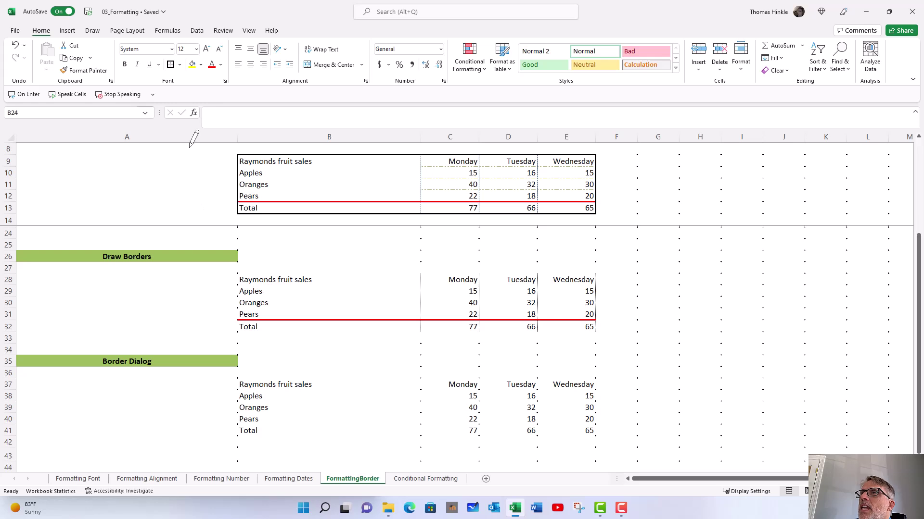
Draw a thick solid black border around the whole Draw Borders table in B28:E32 and leave border drawing mode.
click(180, 64)
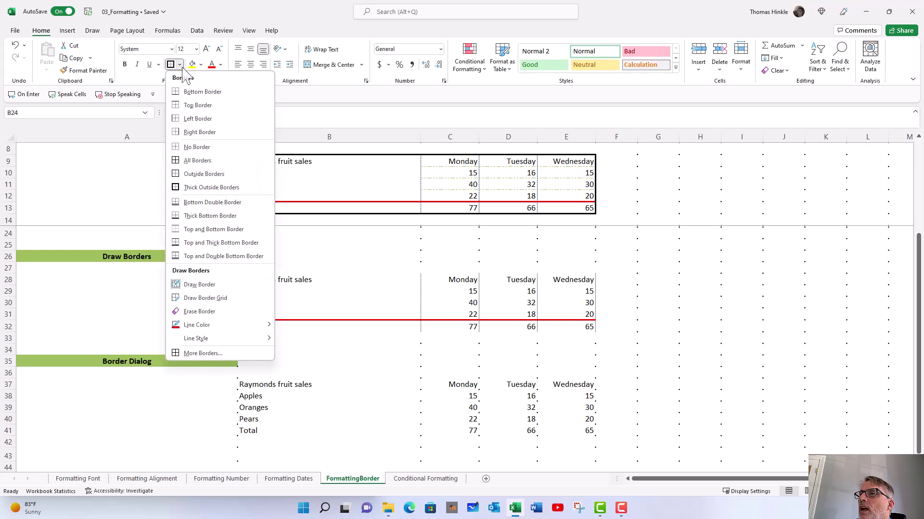
mouse_move(206, 325)
click(285, 328)
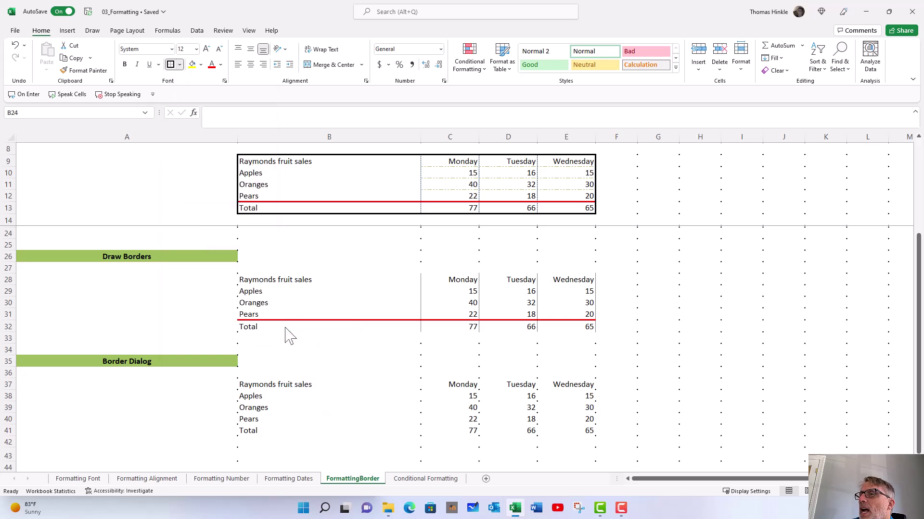
click(180, 65)
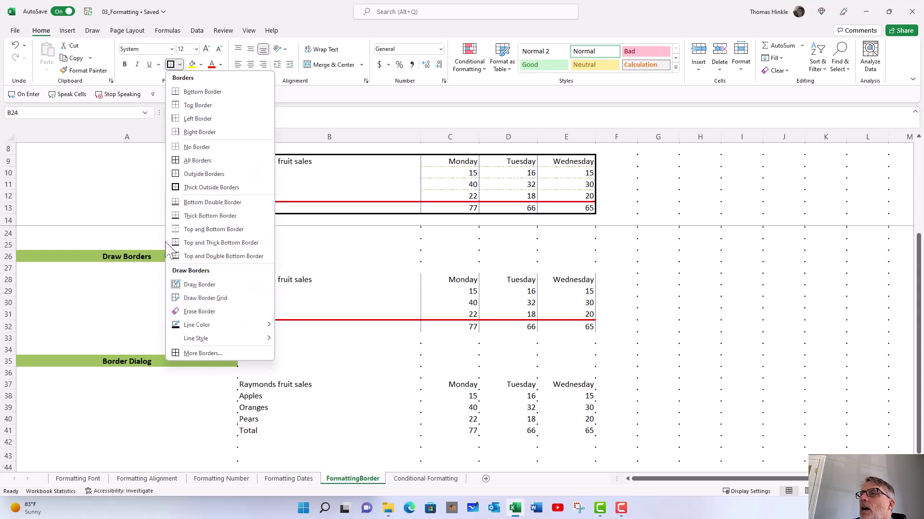
mouse_move(196, 339)
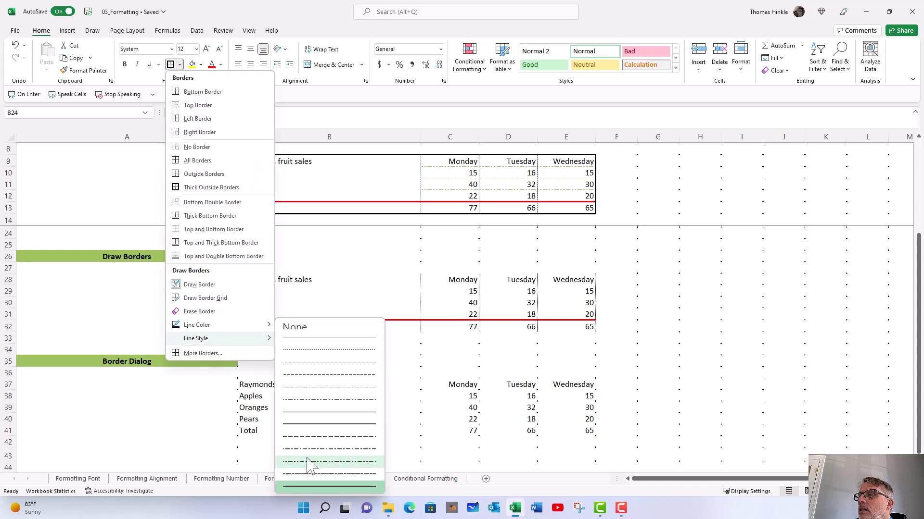
click(307, 487)
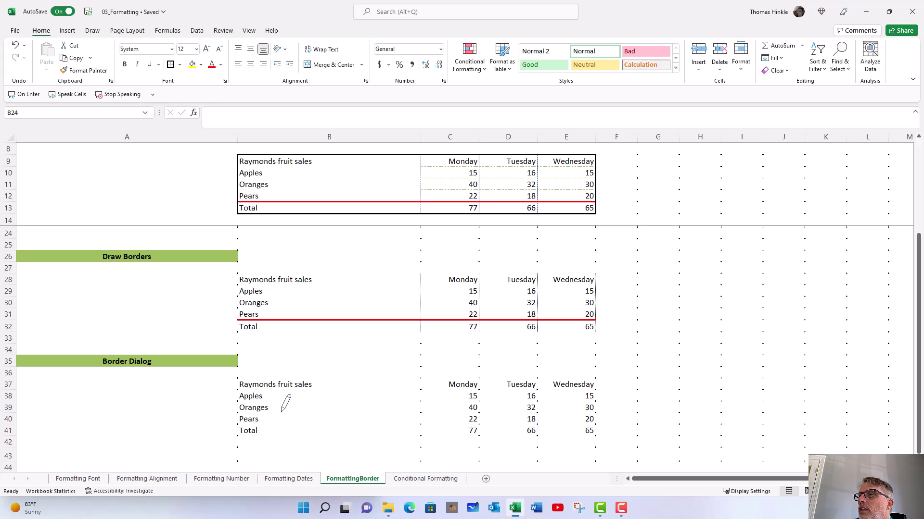
drag(238, 296, 243, 322)
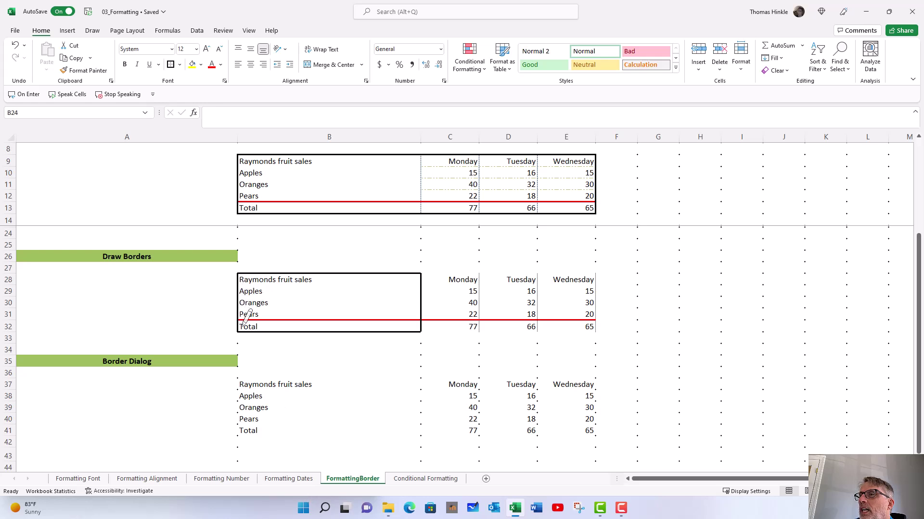
mouse_move(355, 330)
mouse_down()
mouse_move(570, 332)
mouse_move(588, 293)
mouse_move(585, 327)
mouse_move(580, 272)
mouse_move(576, 331)
mouse_up()
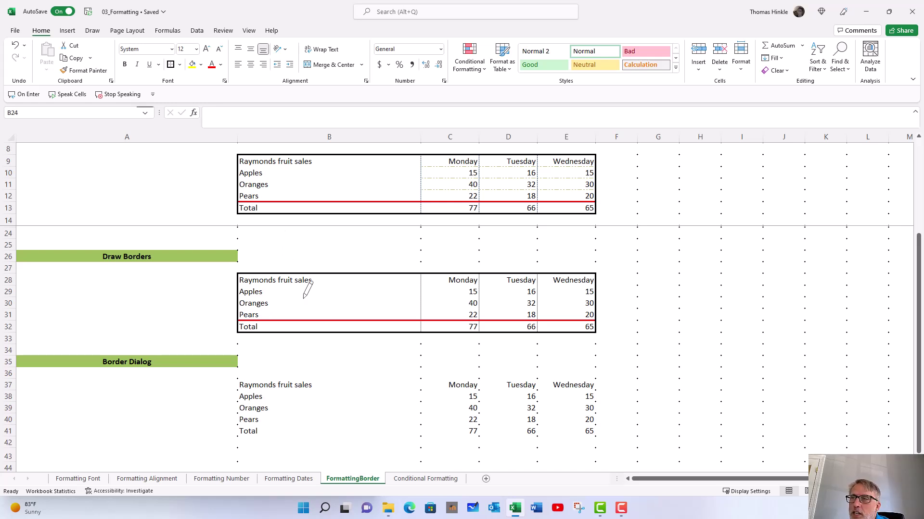
key(Escape)
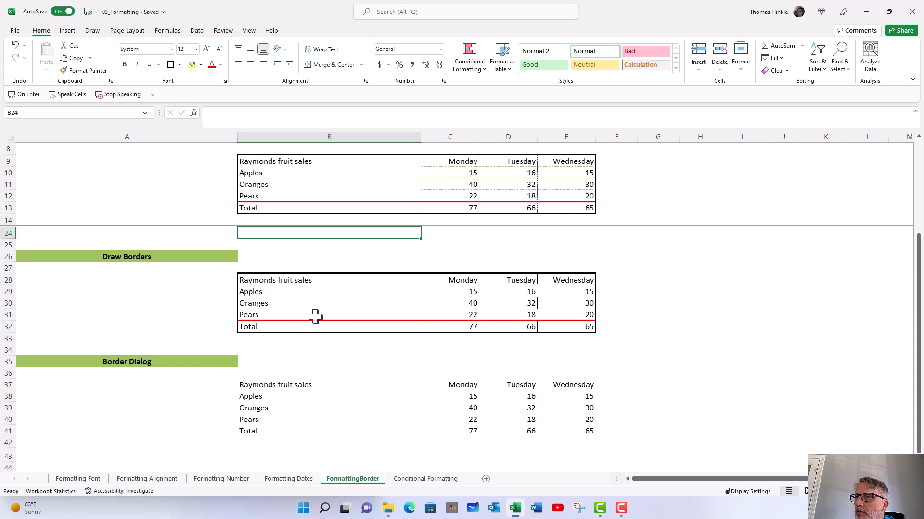
Add thin blue vertical borders between the columns of the Border Dialog table B37:E41 using the Format Cells border settings.
scroll(351, 316, down, 3)
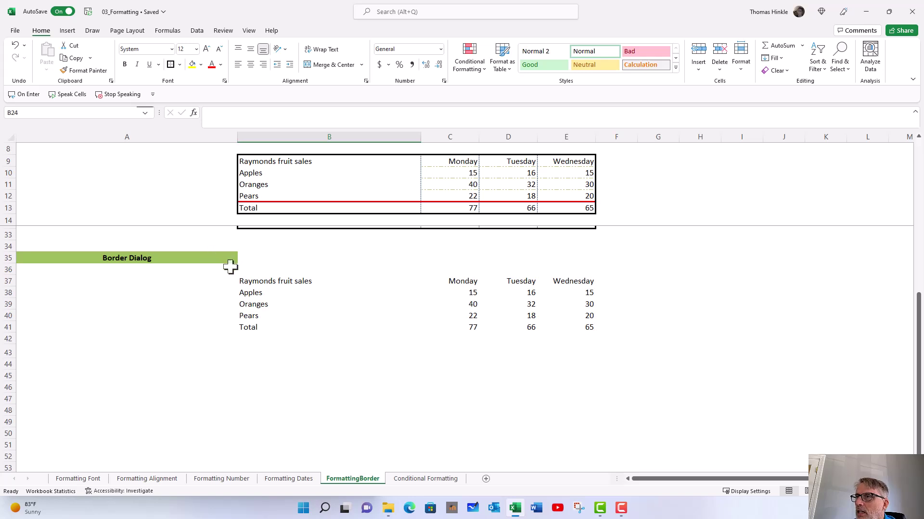
drag(264, 280, 580, 327)
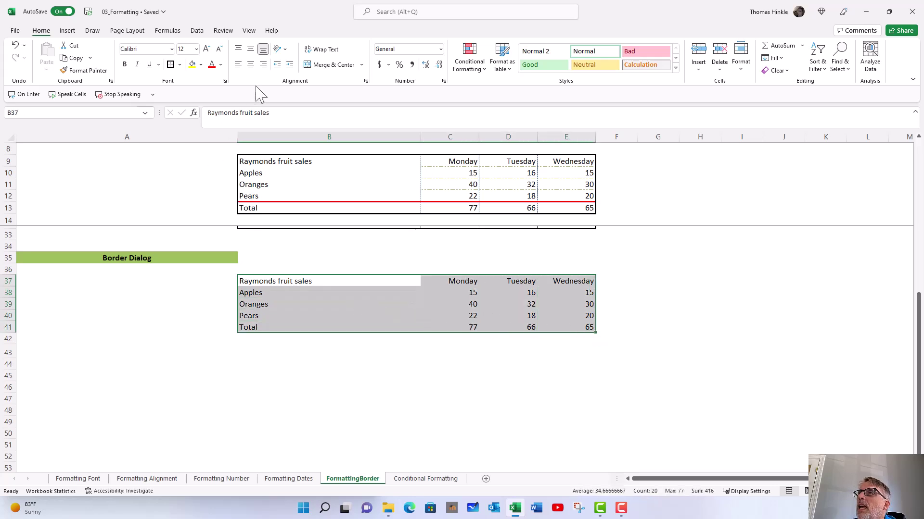
click(180, 64)
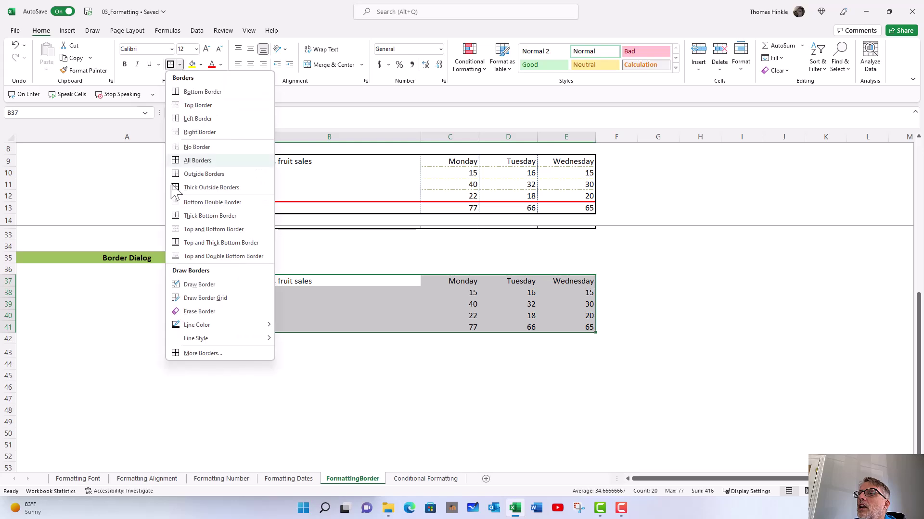
click(193, 354)
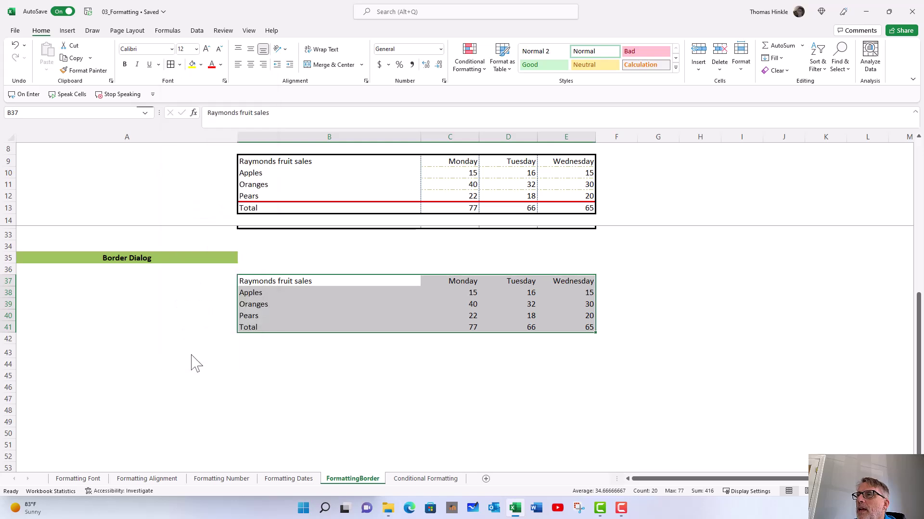
drag(315, 18, 225, 114)
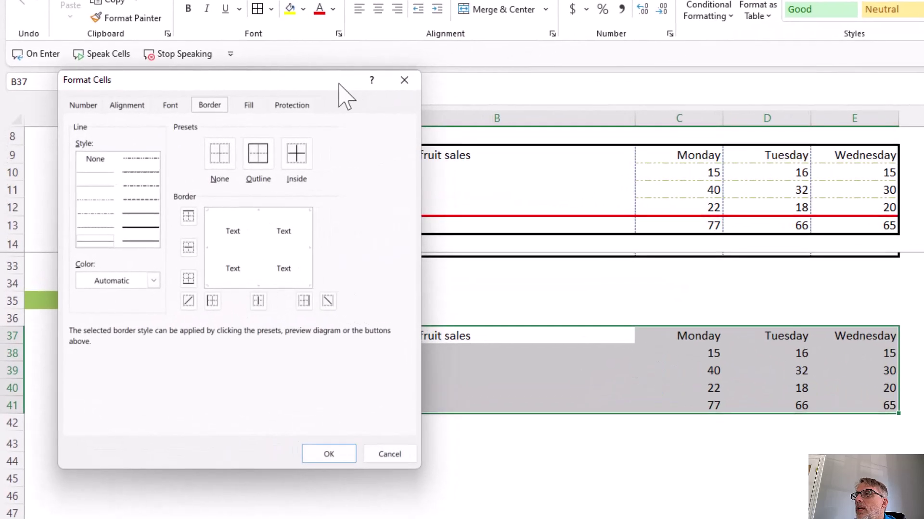
drag(339, 84, 340, 85)
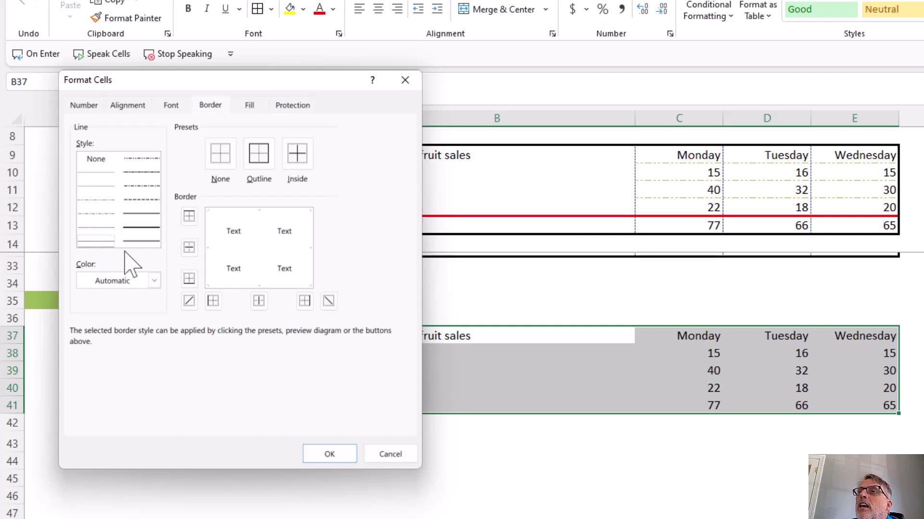
click(155, 280)
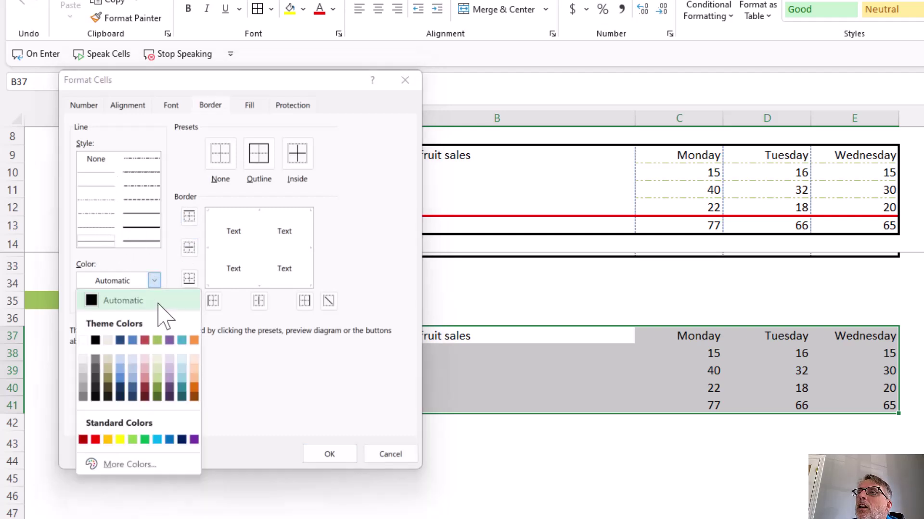
click(133, 340)
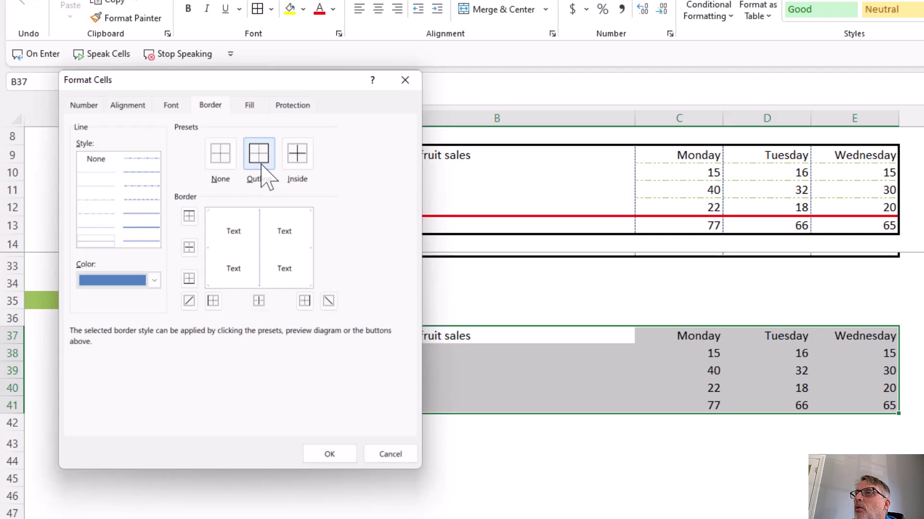
Set a thick solid outline in the Automatic colour around B37:E41 in the border settings.
click(154, 280)
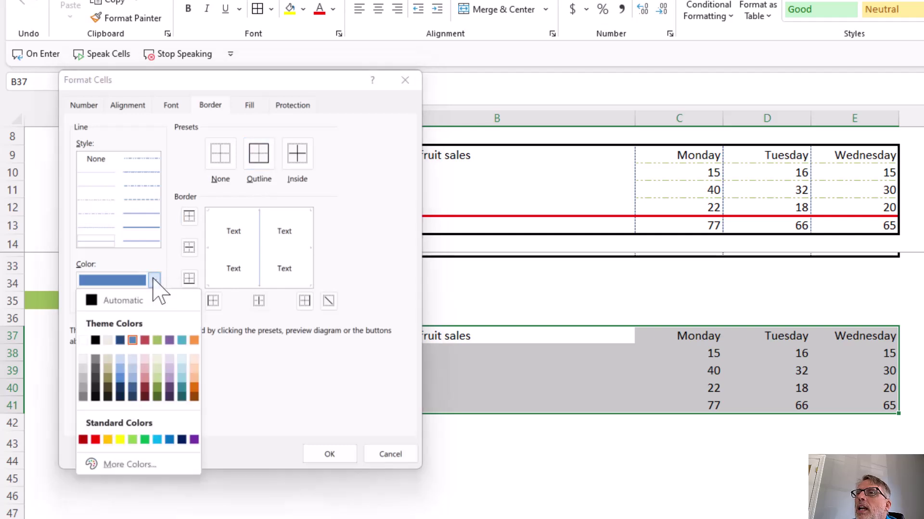
click(123, 301)
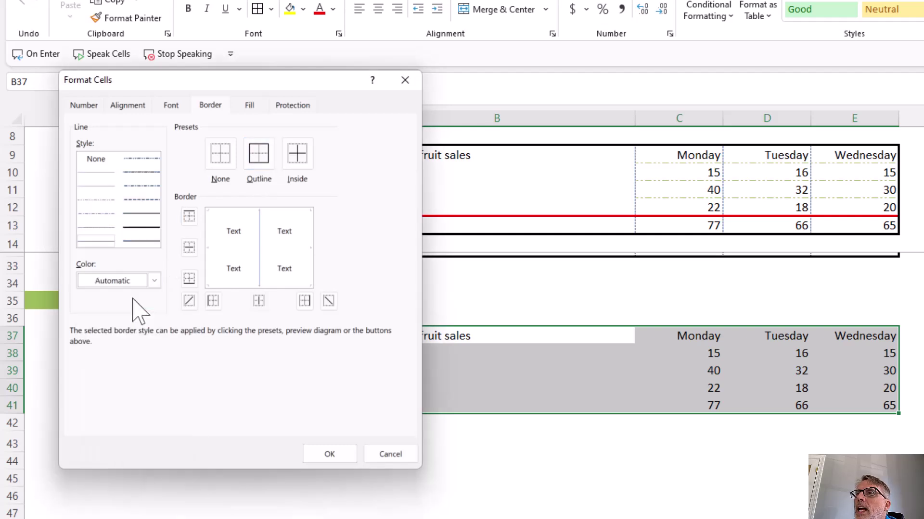
click(138, 228)
click(264, 174)
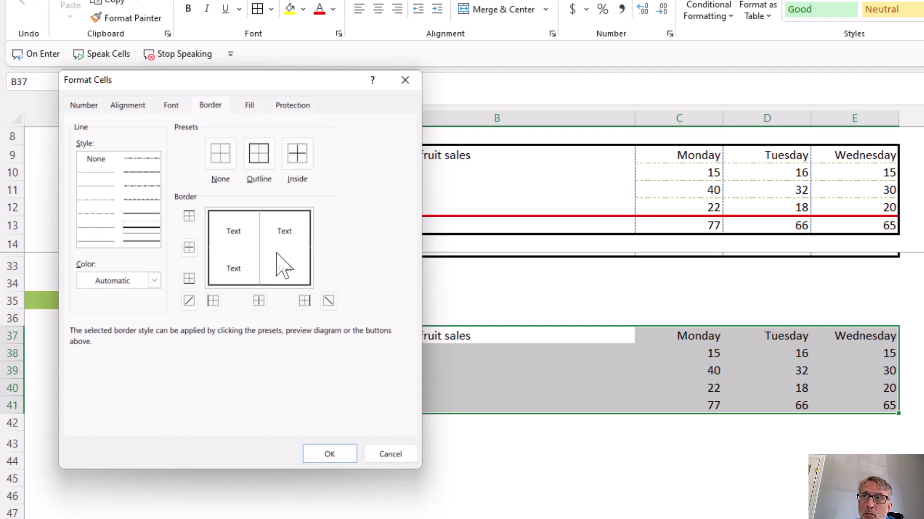
Add medium solid red inside horizontal borders to B37:E41, apply the border settings and deselect the table.
click(155, 282)
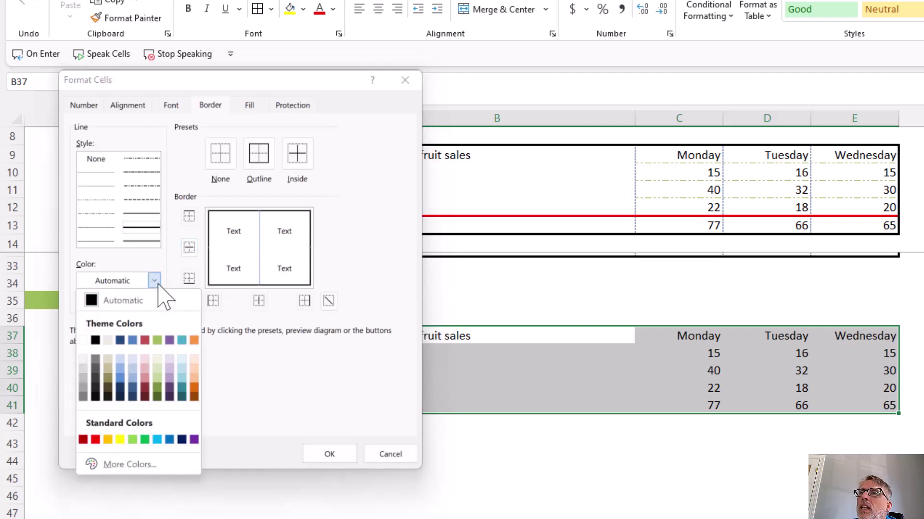
click(96, 439)
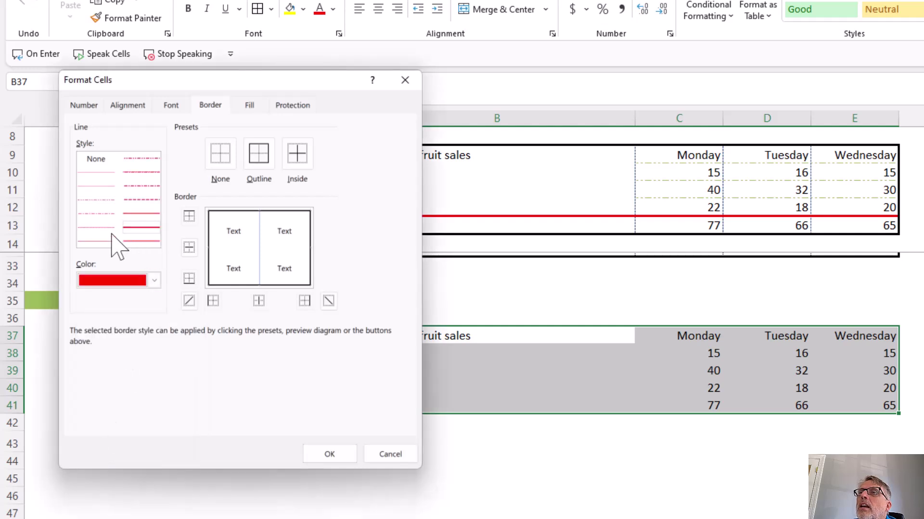
click(141, 213)
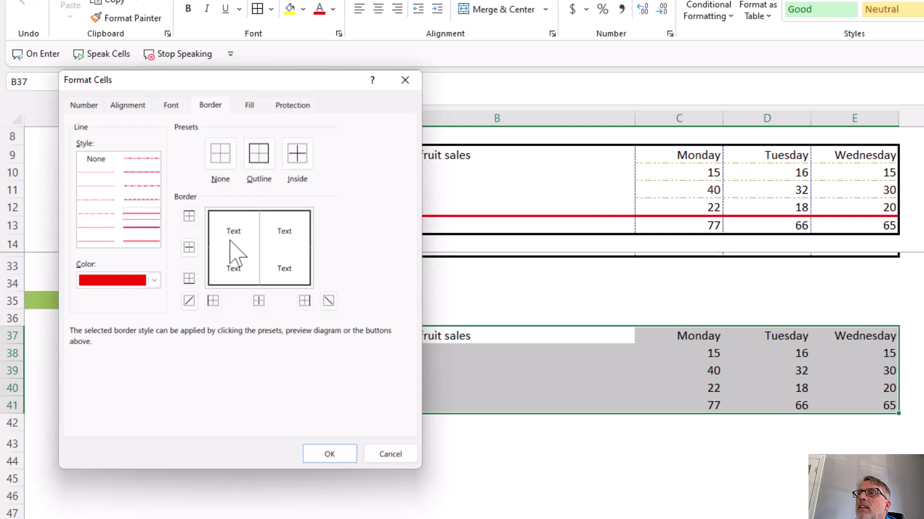
click(237, 254)
click(237, 253)
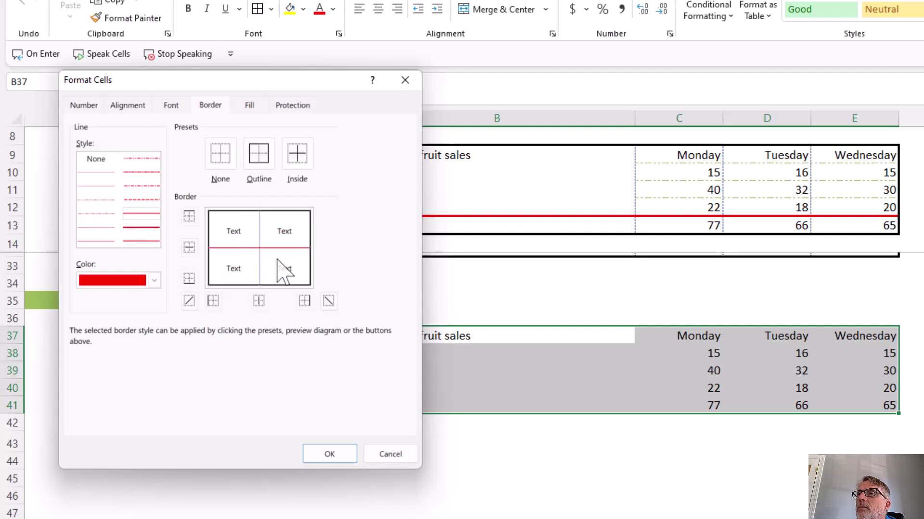
click(336, 457)
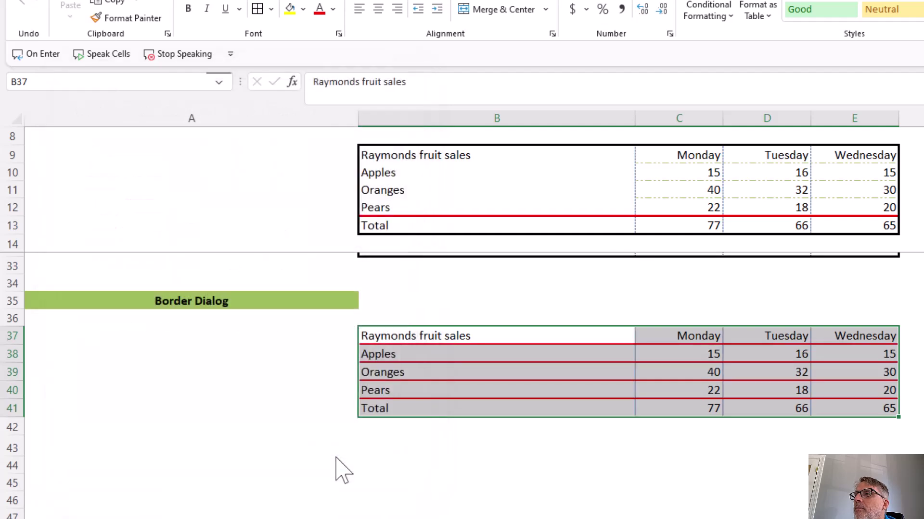
click(300, 377)
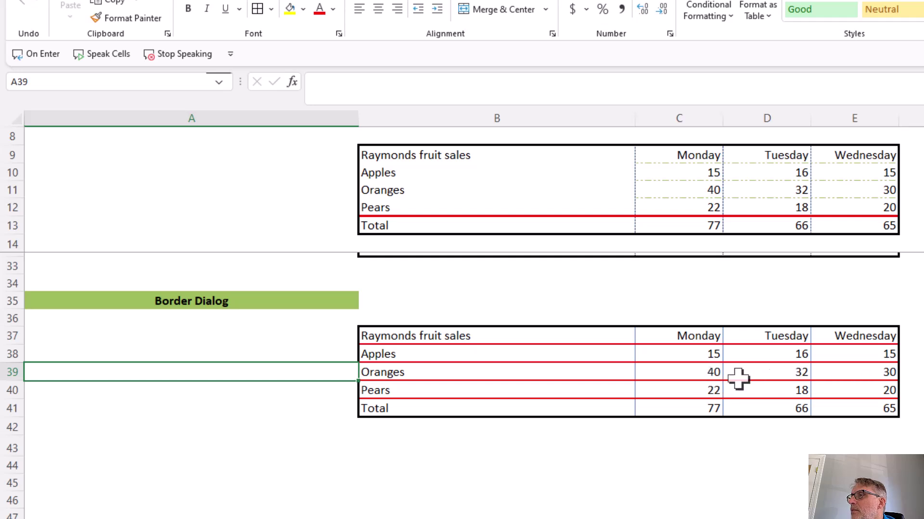
Remove the inside horizontal borders from B37:E41 through the border settings and deselect the table.
drag(516, 340, 894, 408)
click(271, 9)
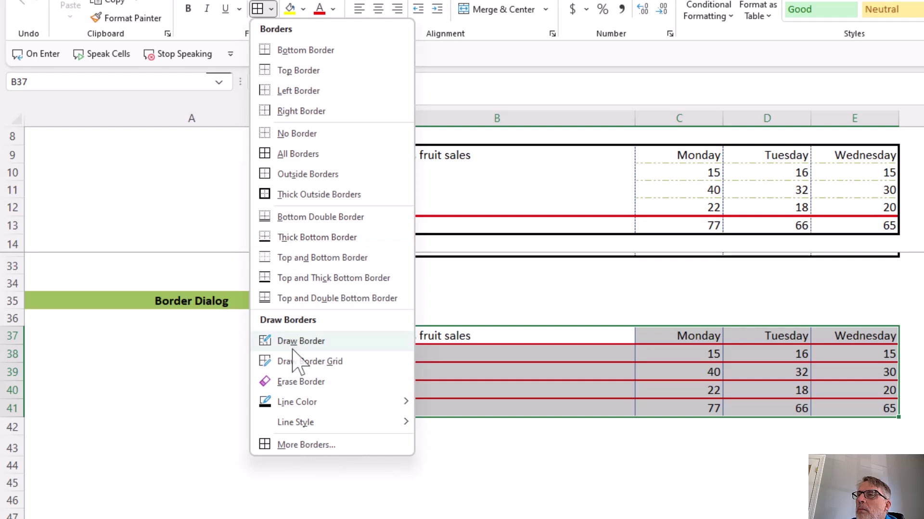
click(313, 445)
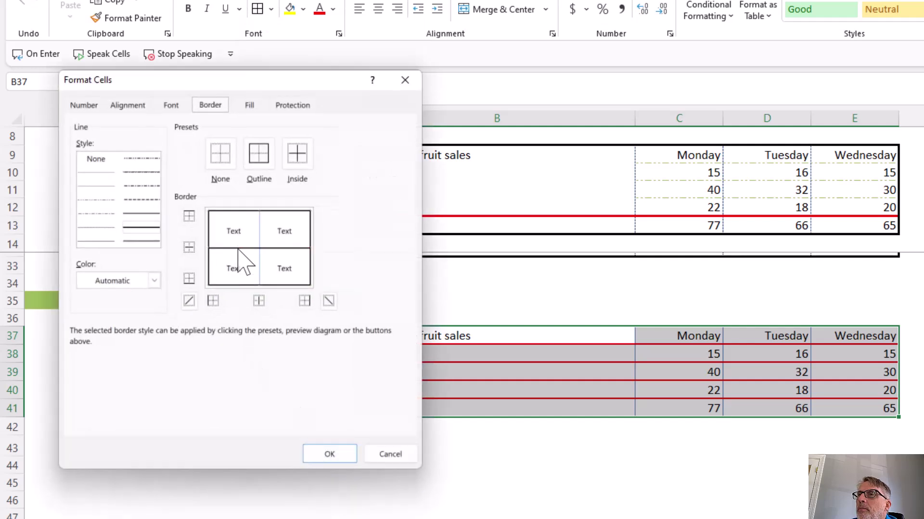
click(328, 454)
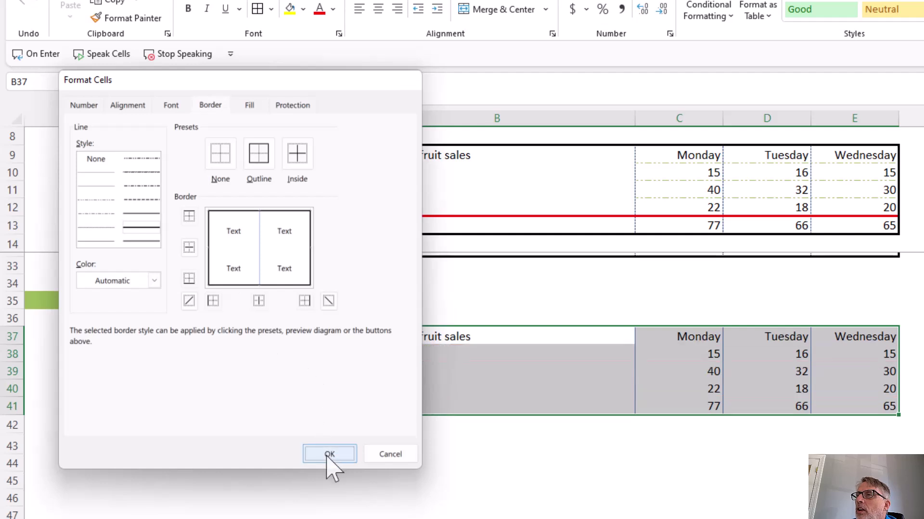
click(275, 383)
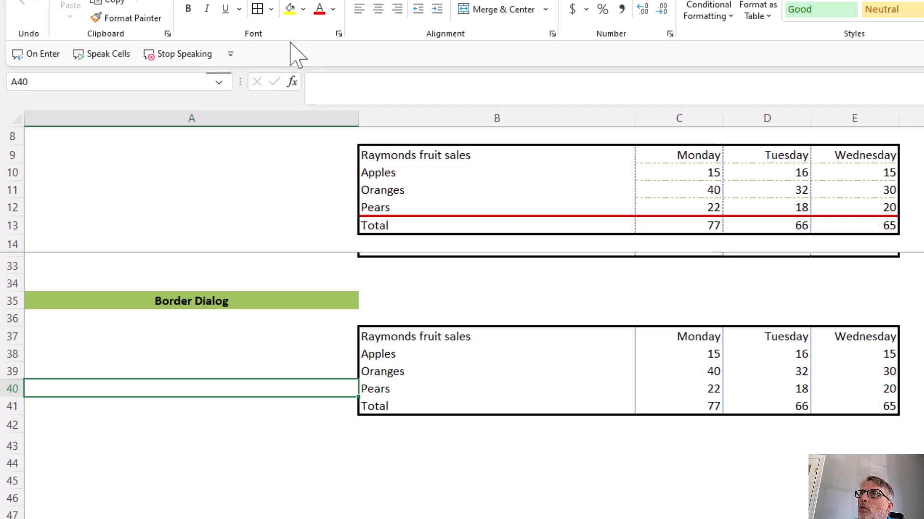
Draw a thick solid red border between the Pears and Total rows across B to E in the Border Dialog table.
click(271, 12)
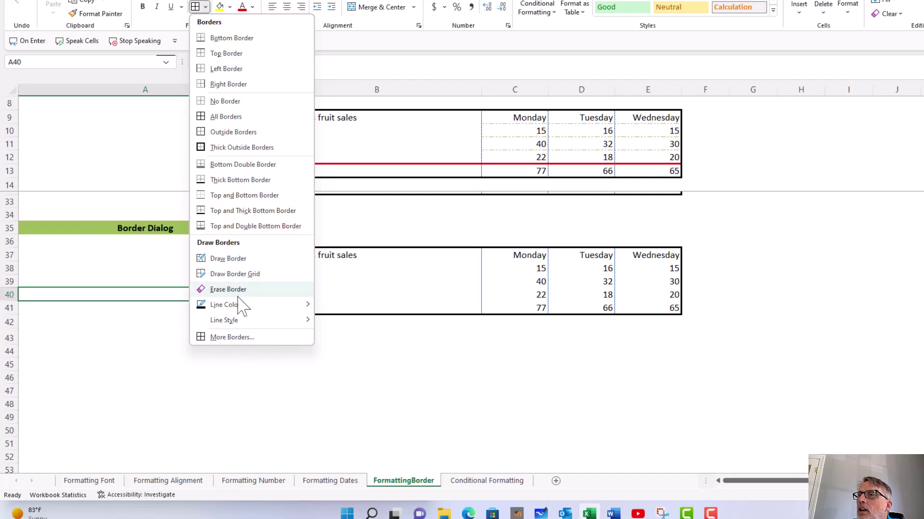
mouse_move(238, 305)
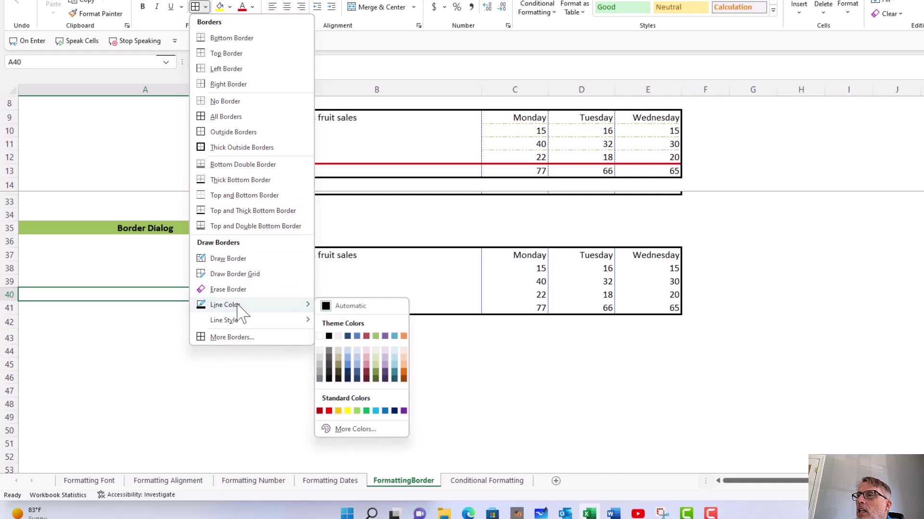
click(329, 411)
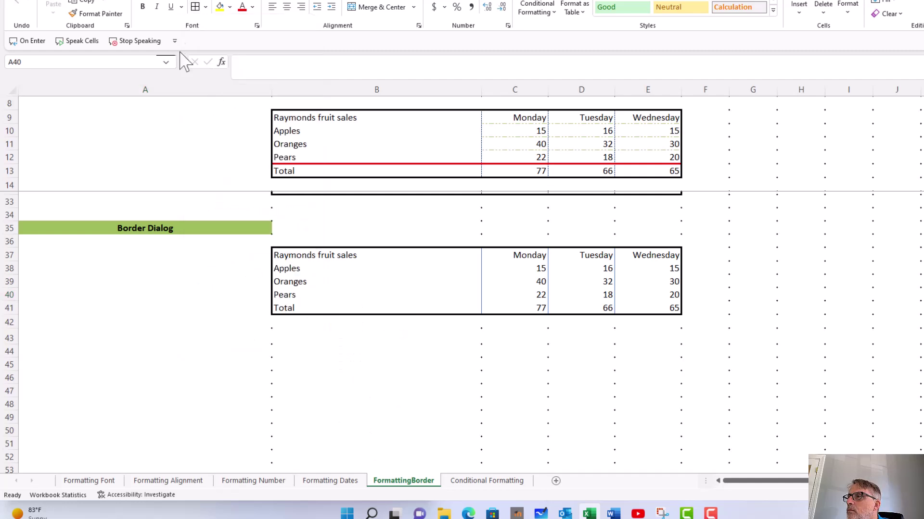
click(205, 6)
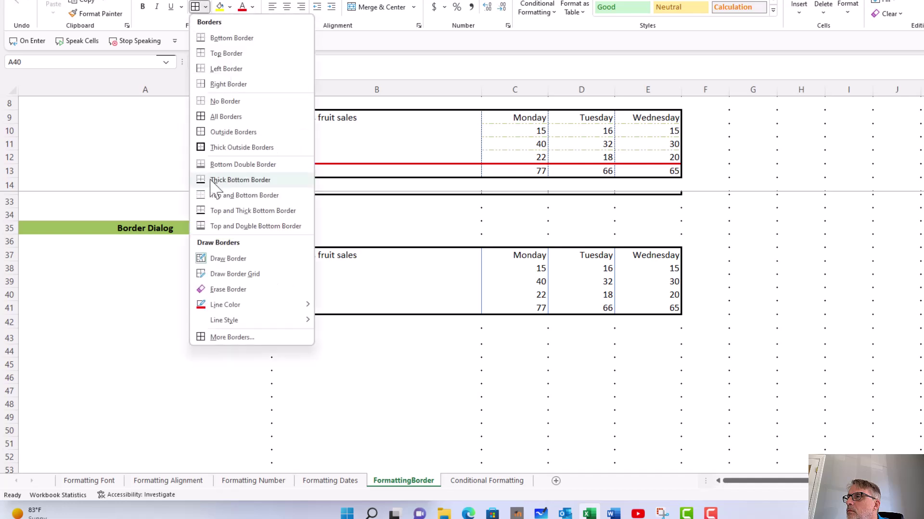
mouse_move(279, 322)
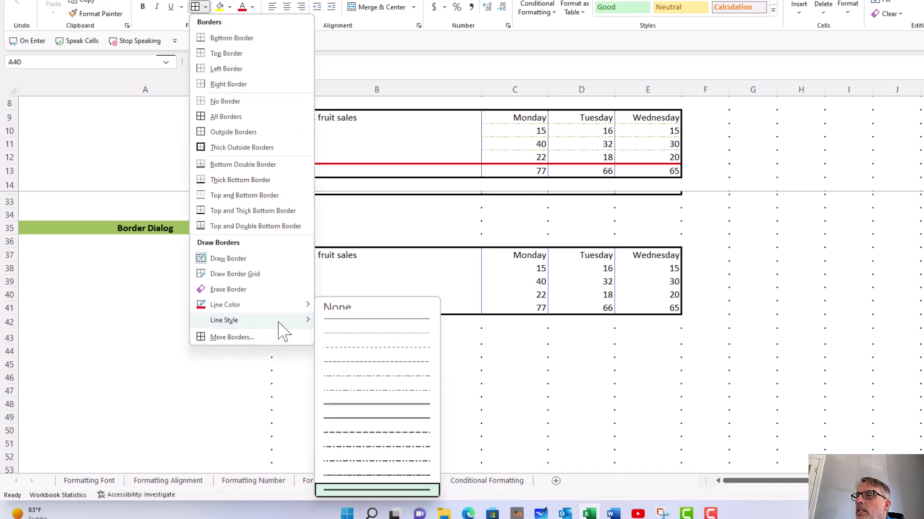
click(142, 324)
drag(273, 301, 624, 299)
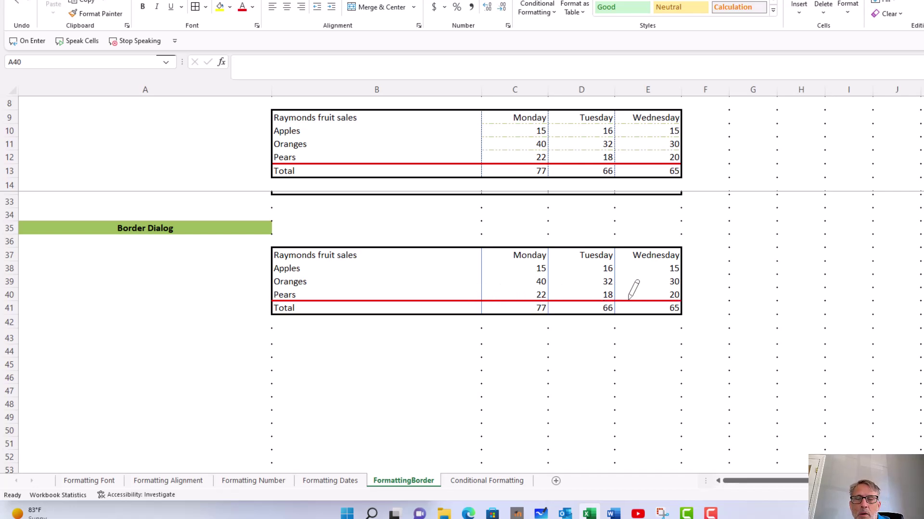